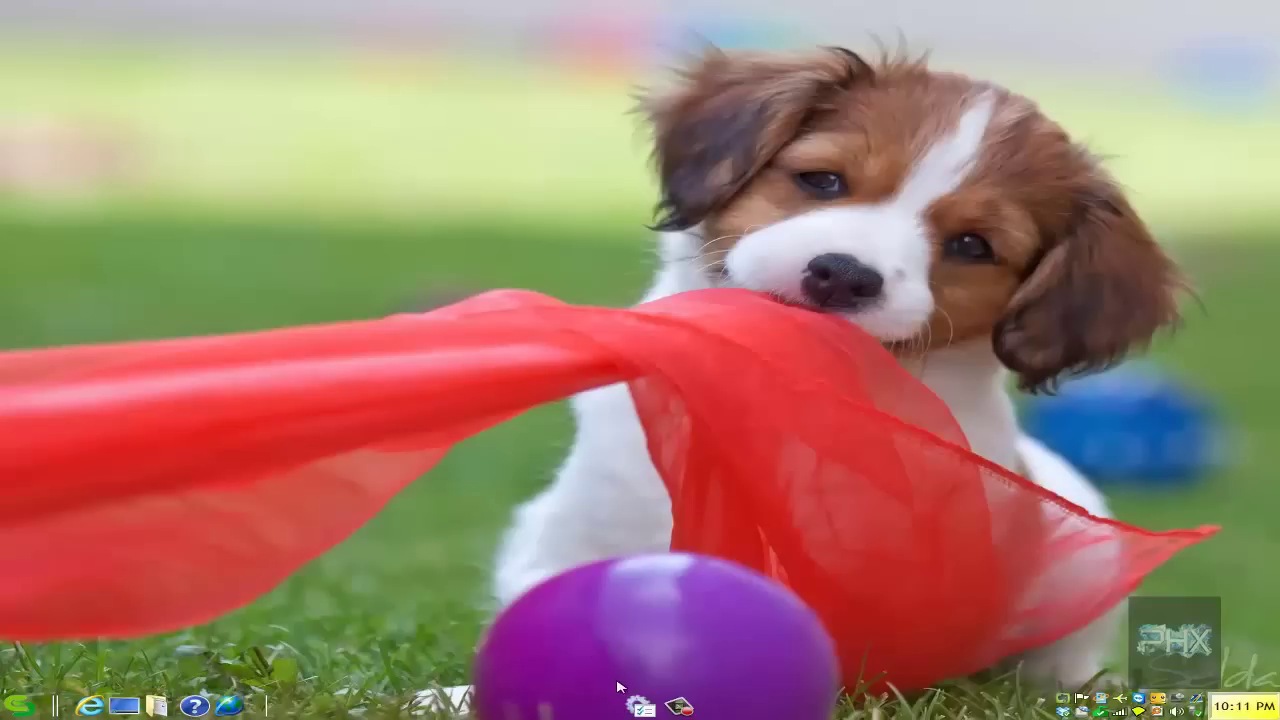
- In Computer Management's Disk Management, select the 12.33 GB FAT32 NEW (J:) partition on Disk 4
{"action": "left_click", "coordinate": [643, 708]}
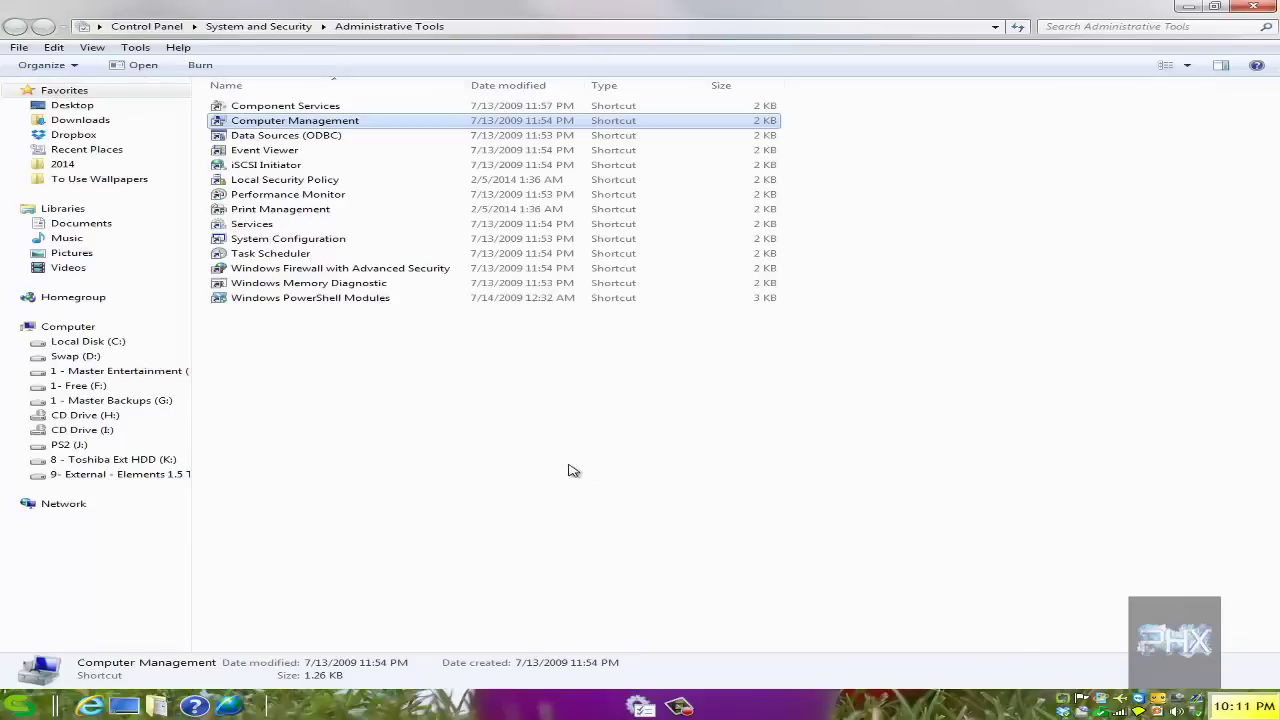
{"action": "double_click", "coordinate": [266, 124]}
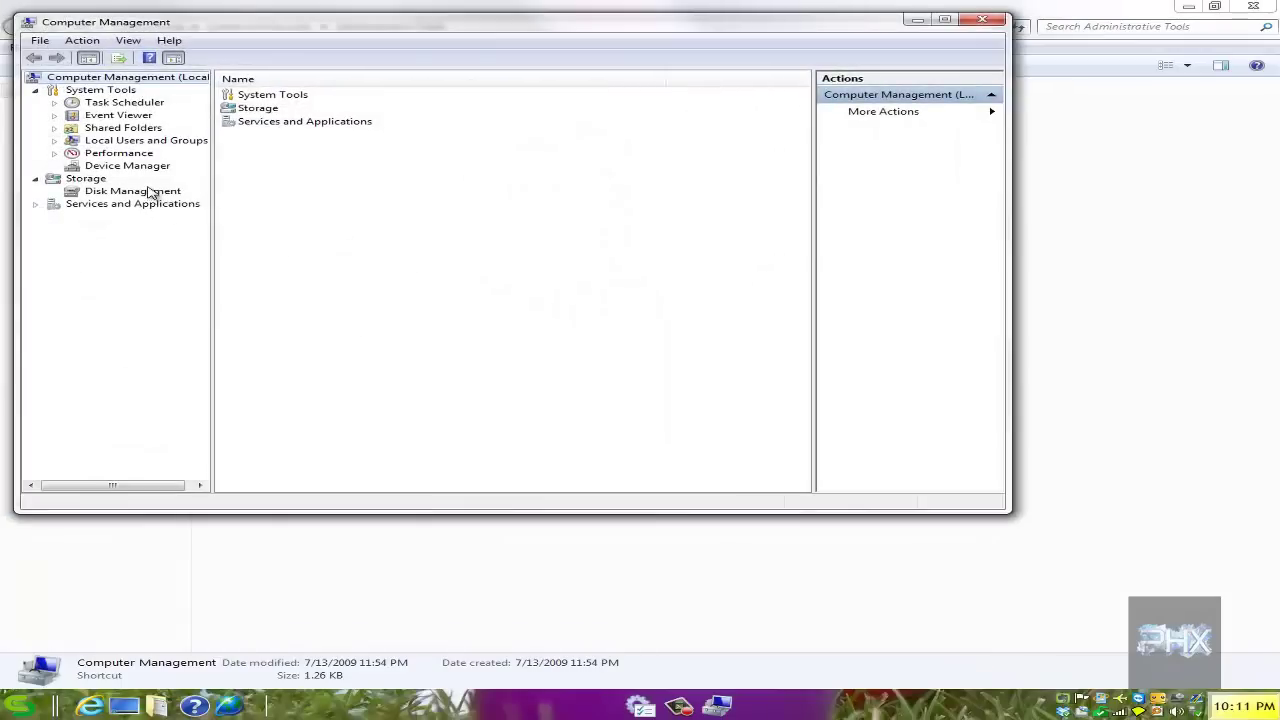
{"action": "left_click", "coordinate": [155, 192]}
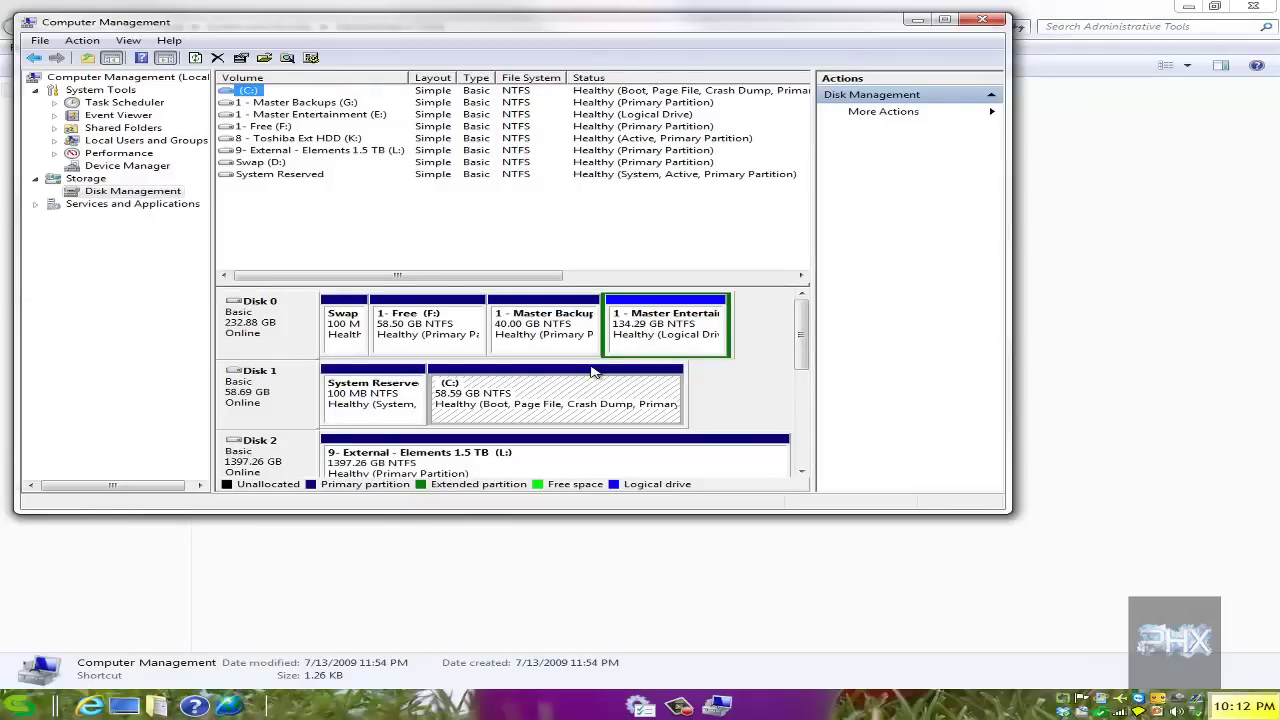
{"action": "left_click", "coordinate": [944, 19]}
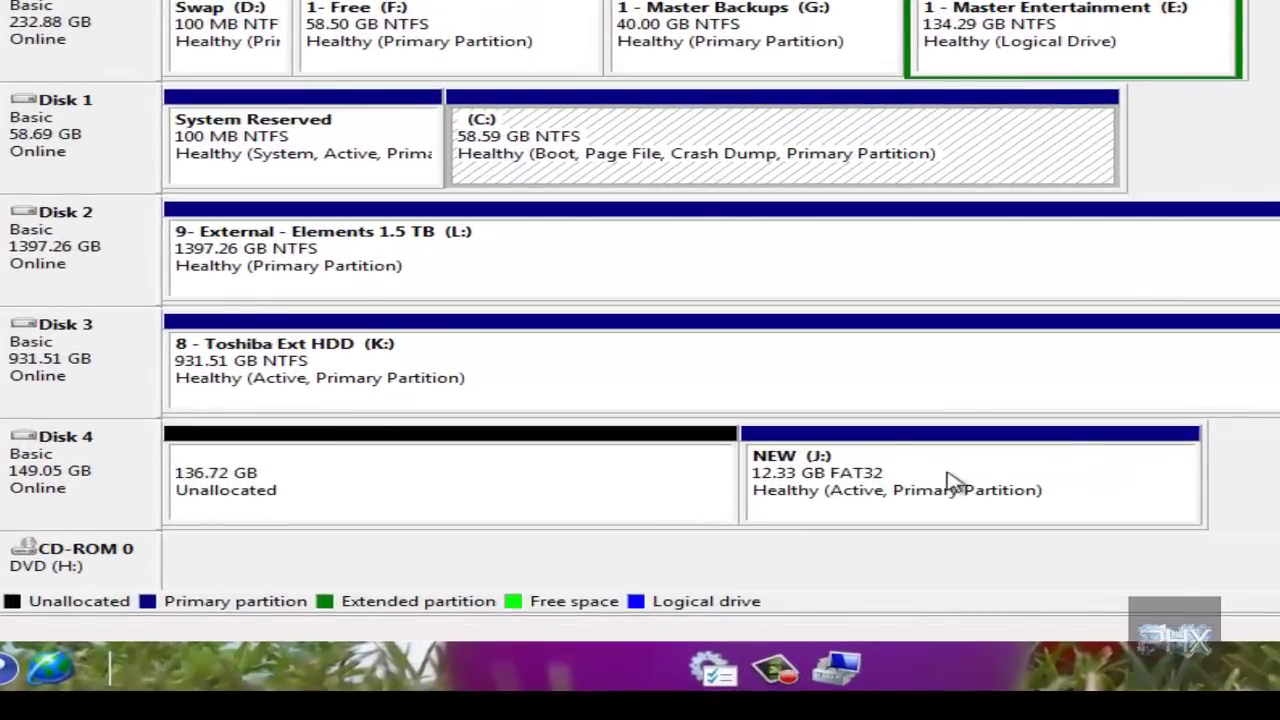
{"action": "left_click", "coordinate": [960, 480]}
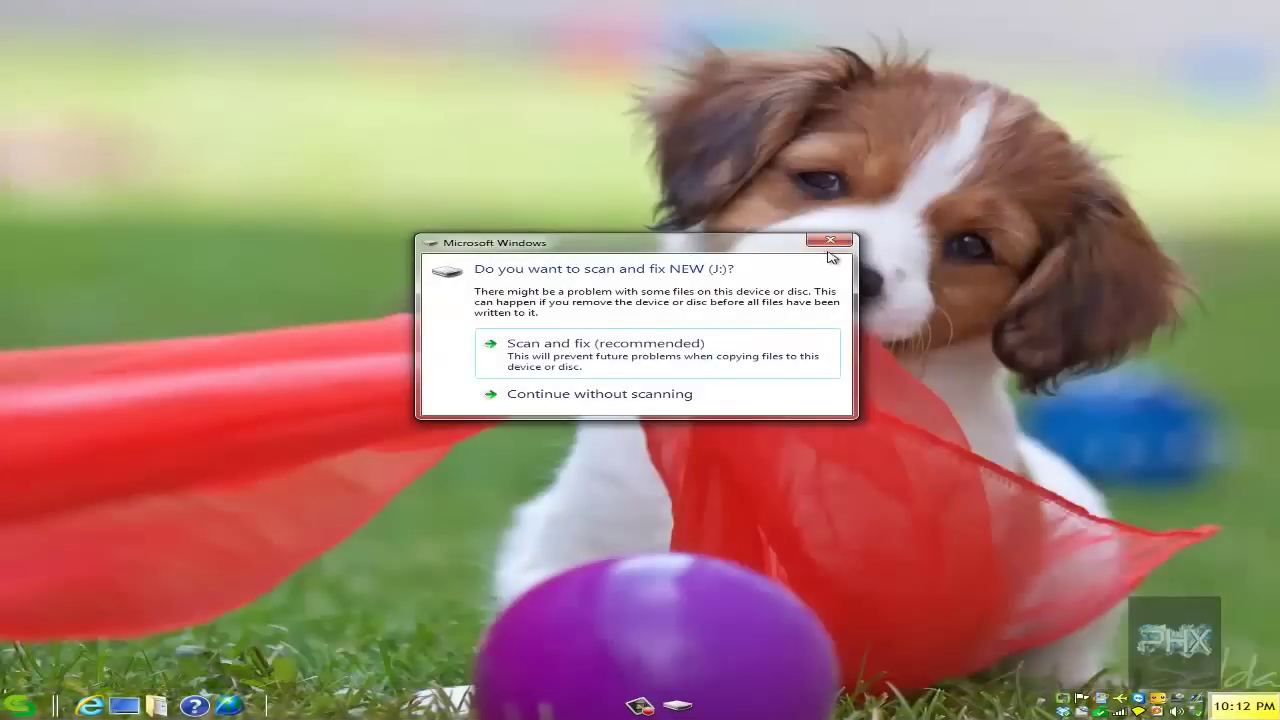
- Dismiss the scan-and-fix prompt and inspect the NEW (J:) drive in the Computer overview
{"action": "left_click", "coordinate": [837, 243]}
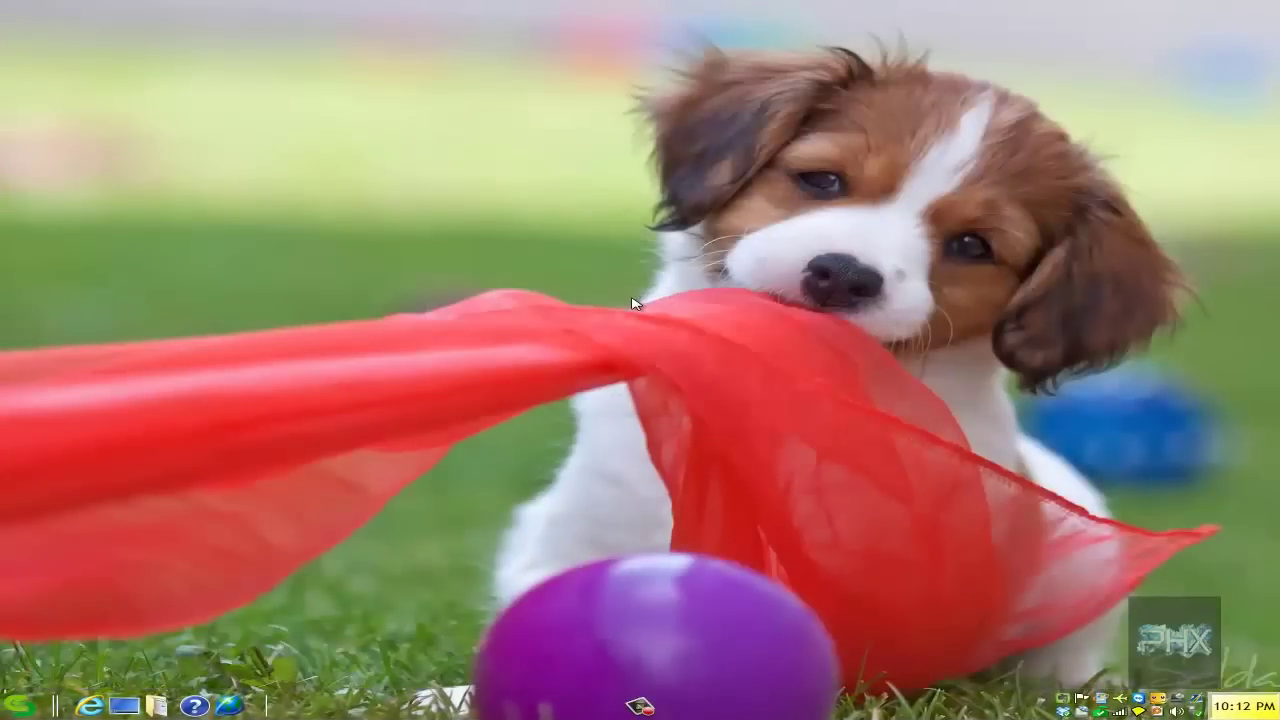
{"action": "right_click", "coordinate": [430, 258]}
{"action": "left_click", "coordinate": [437, 260]}
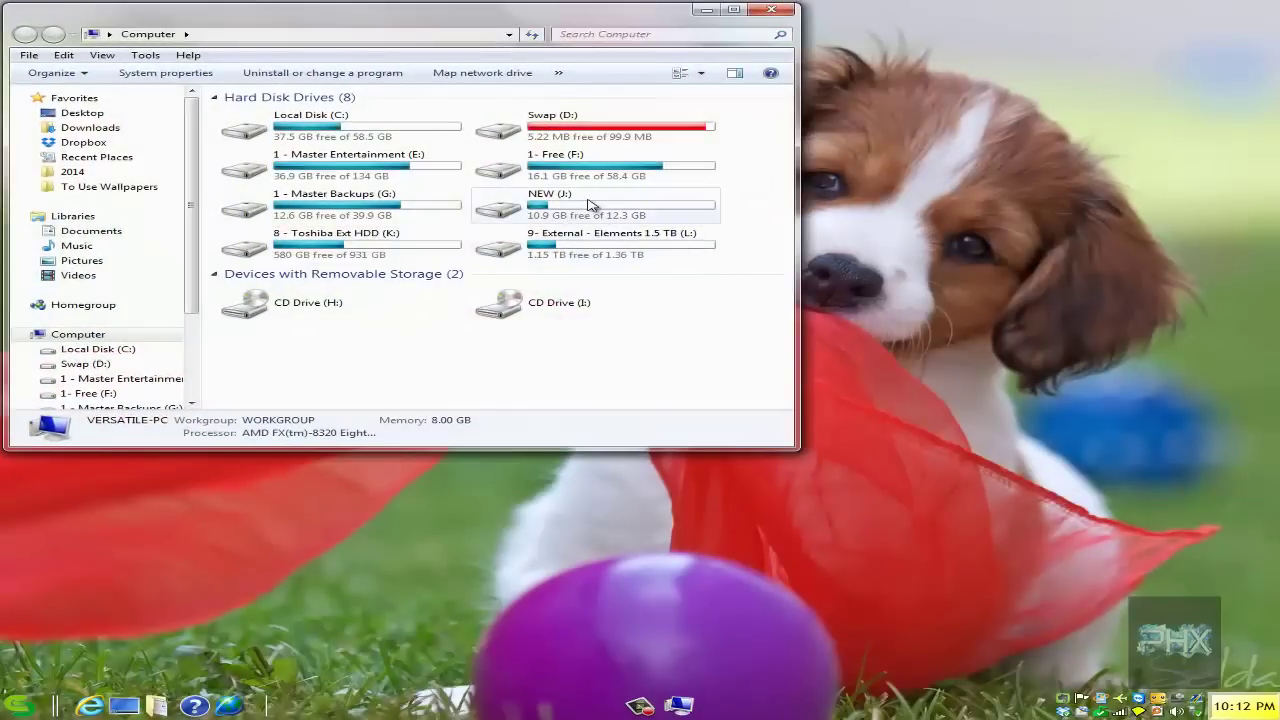
{"action": "right_click", "coordinate": [589, 202]}
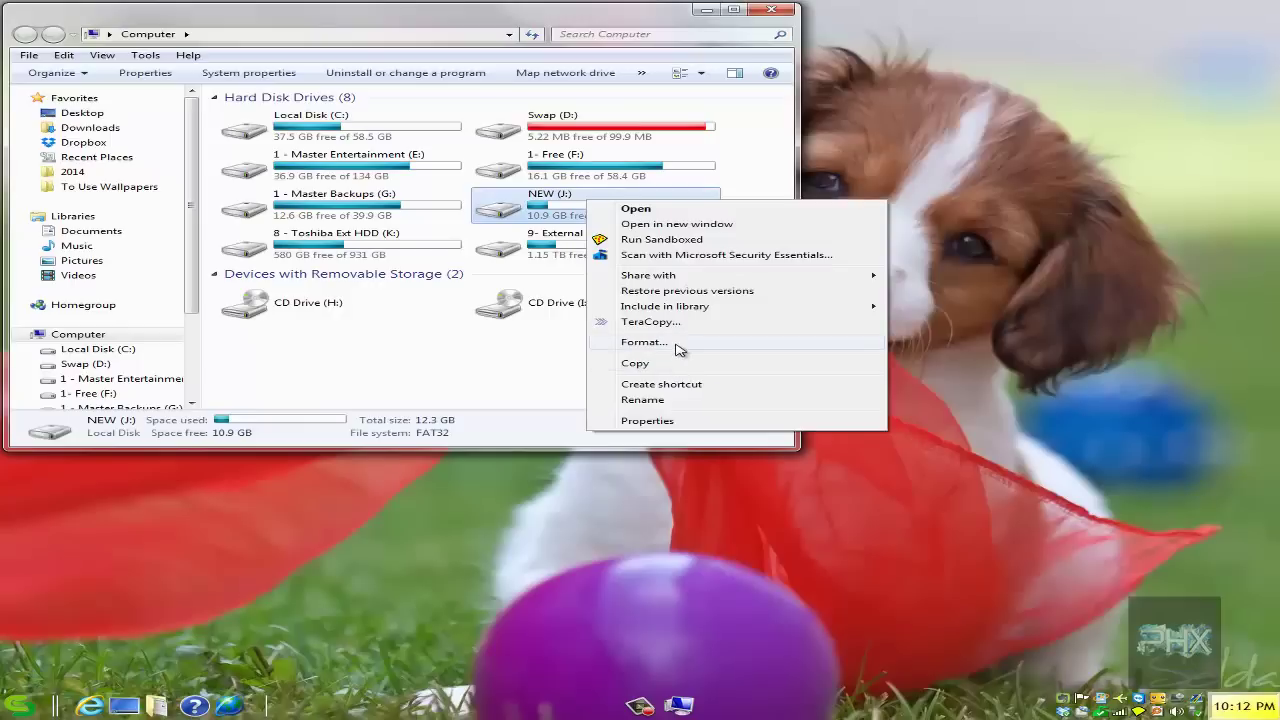
{"action": "left_click", "coordinate": [493, 372]}
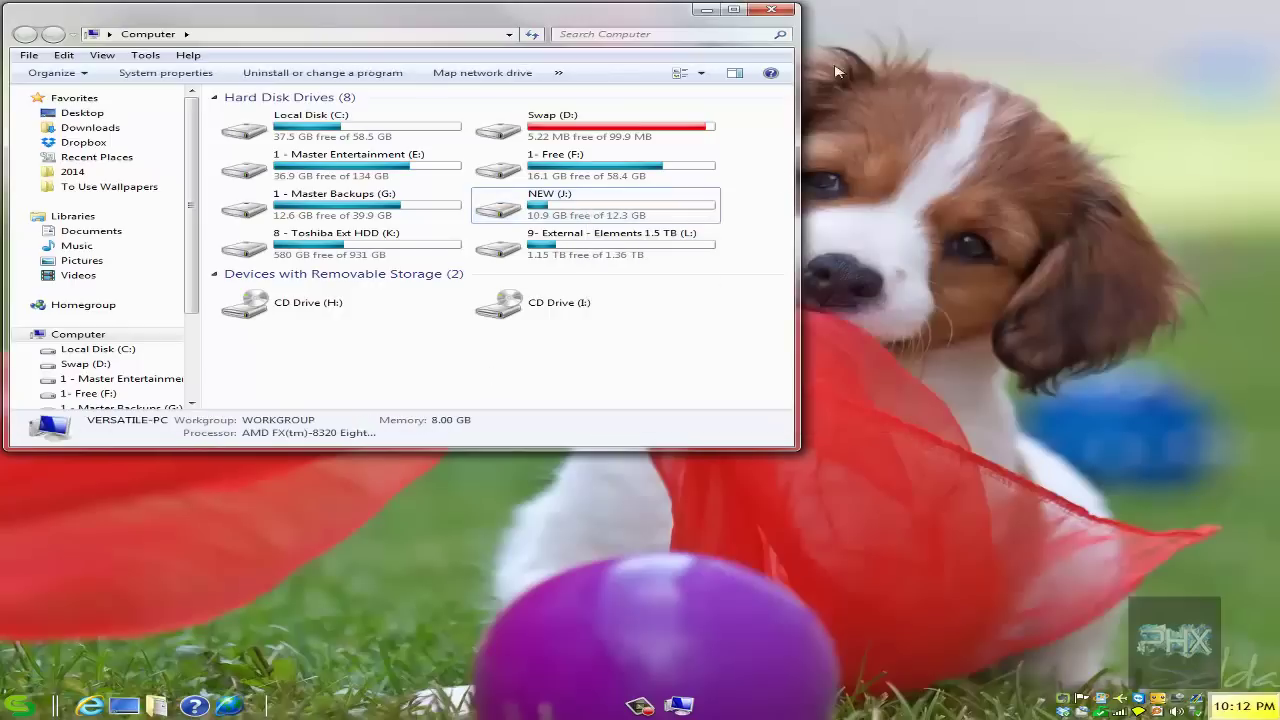
- Close Computer, search Everything for 'usbext' and launch USBExtreme.exe
{"action": "left_click", "coordinate": [772, 9]}
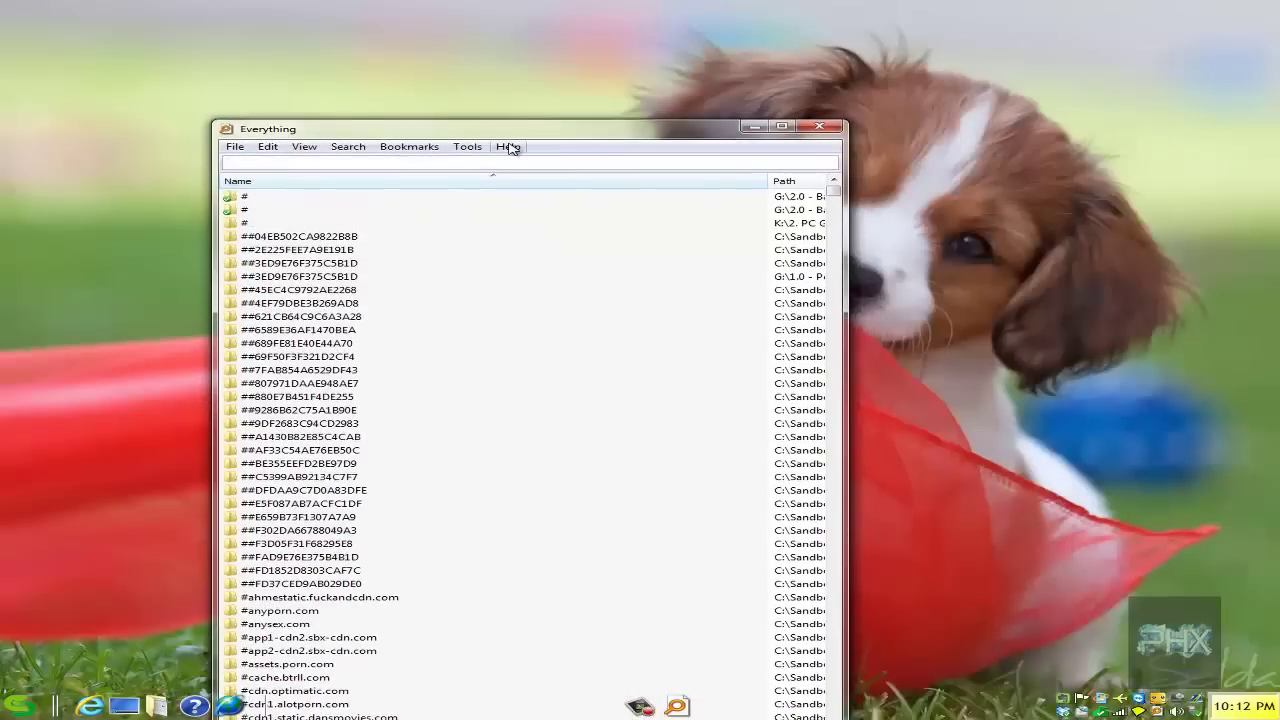
{"action": "type", "text": "usbt"}
{"action": "key", "text": "BackSpace"}
{"action": "type", "text": "ext"}
{"action": "double_click", "coordinate": [283, 227]}
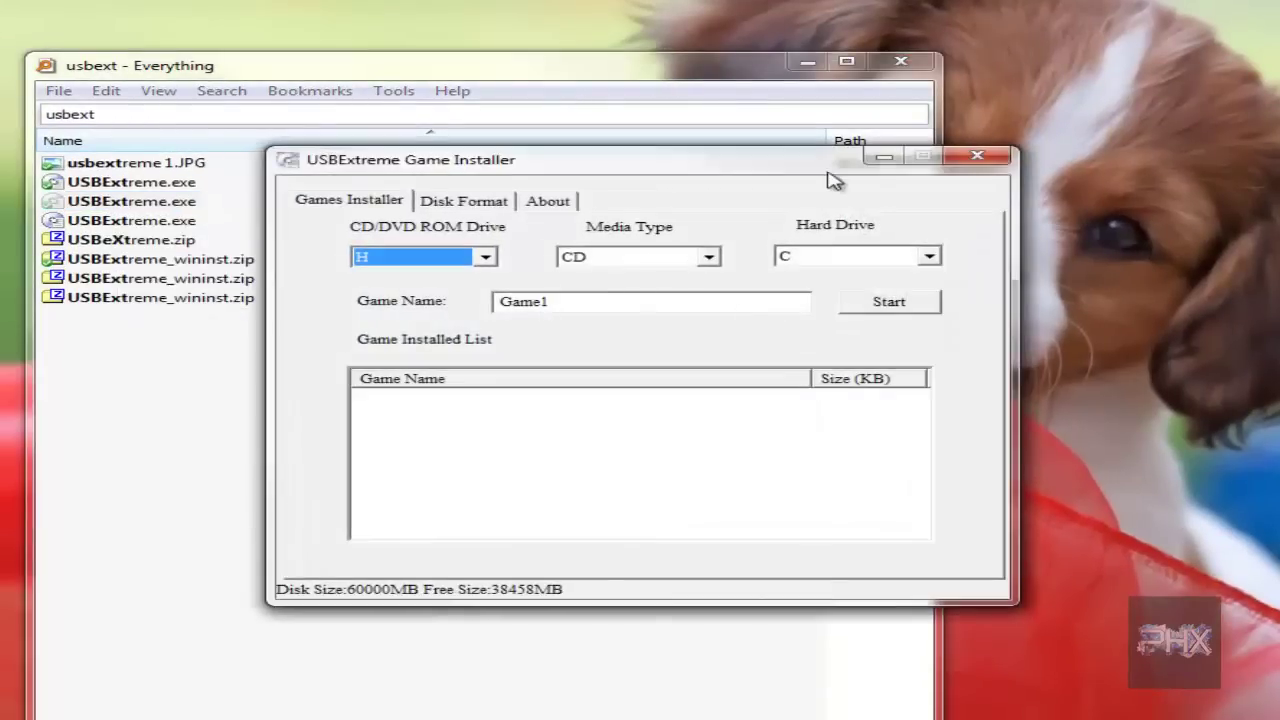
- Close Everything and start a Disk Format in USBExtreme with drive J chosen
{"action": "left_click", "coordinate": [901, 61]}
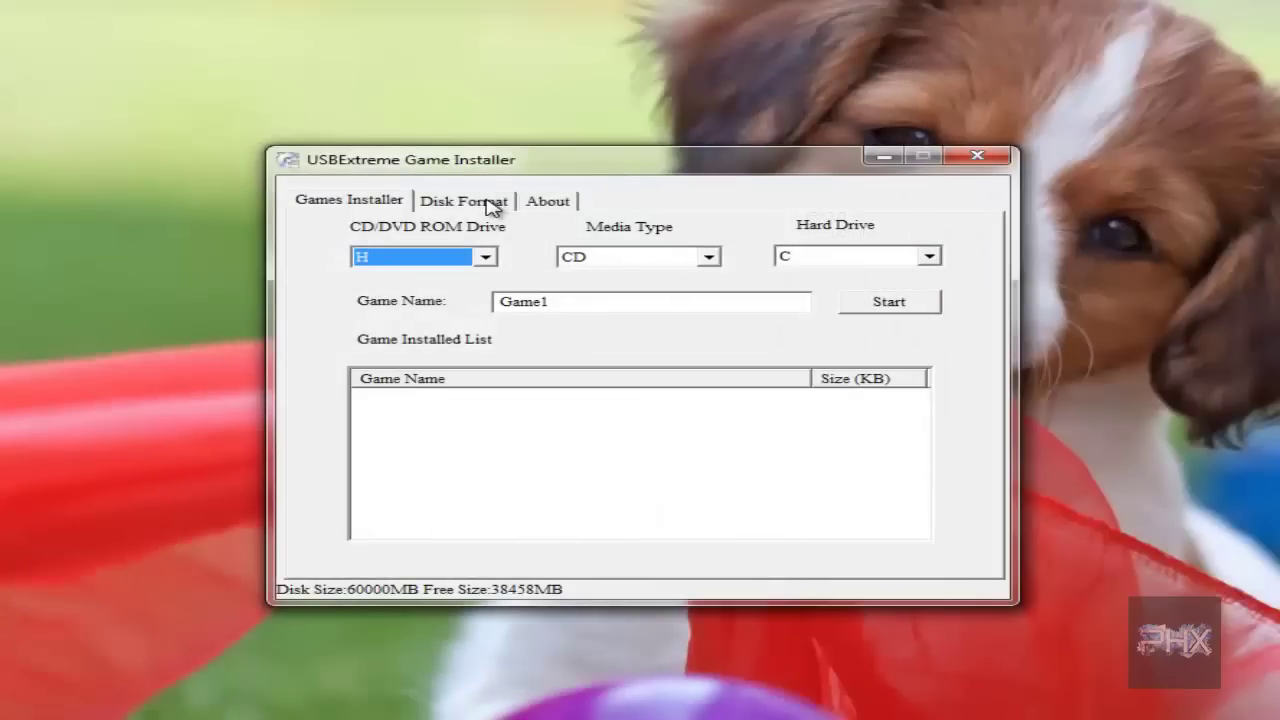
{"action": "left_click", "coordinate": [490, 206]}
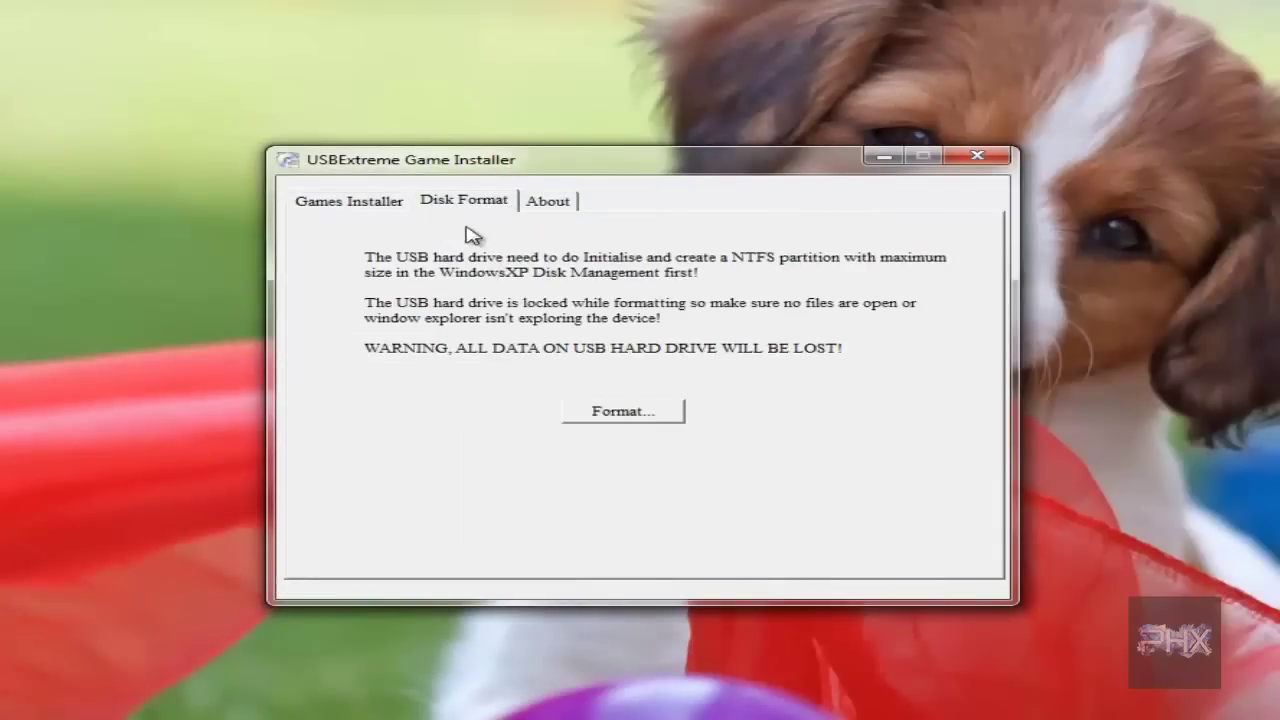
{"action": "left_click", "coordinate": [632, 413]}
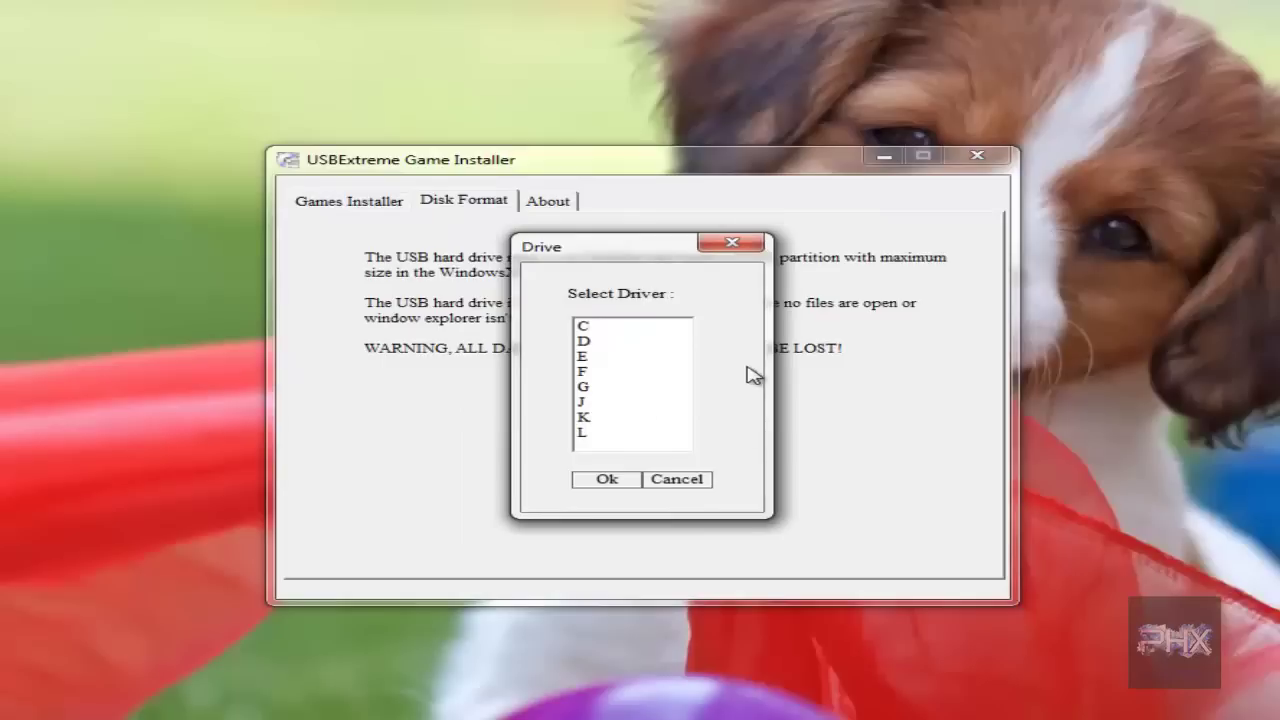
{"action": "left_click", "coordinate": [606, 404]}
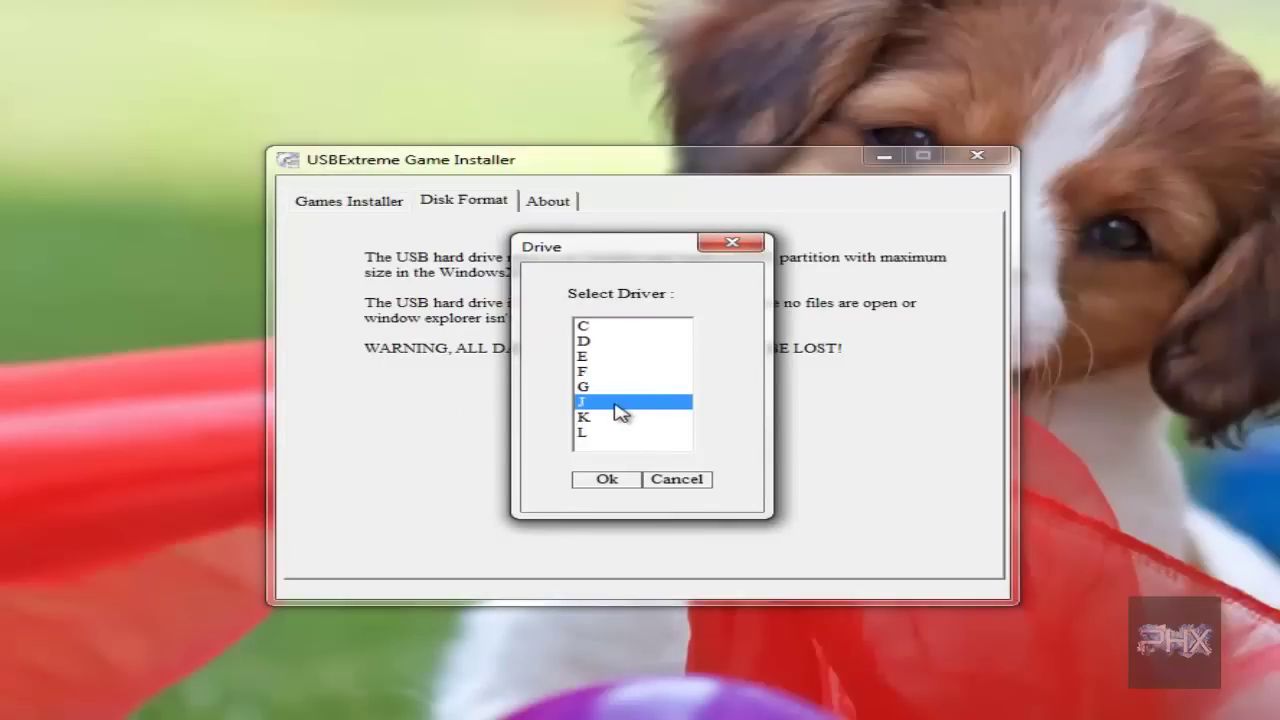
- Check NEW (J:)'s size and file system in Computer, then cancel the format
{"action": "right_click", "coordinate": [8, 286]}
{"action": "left_click", "coordinate": [20, 287]}
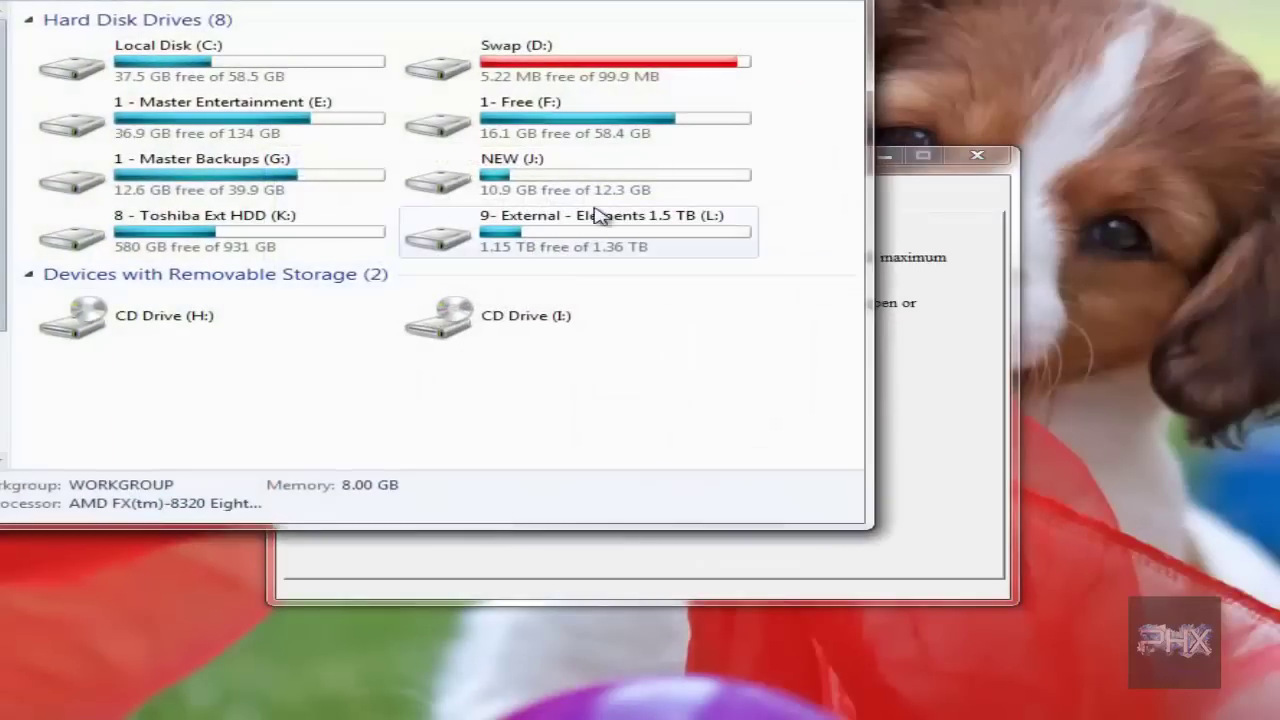
{"action": "left_click", "coordinate": [594, 190]}
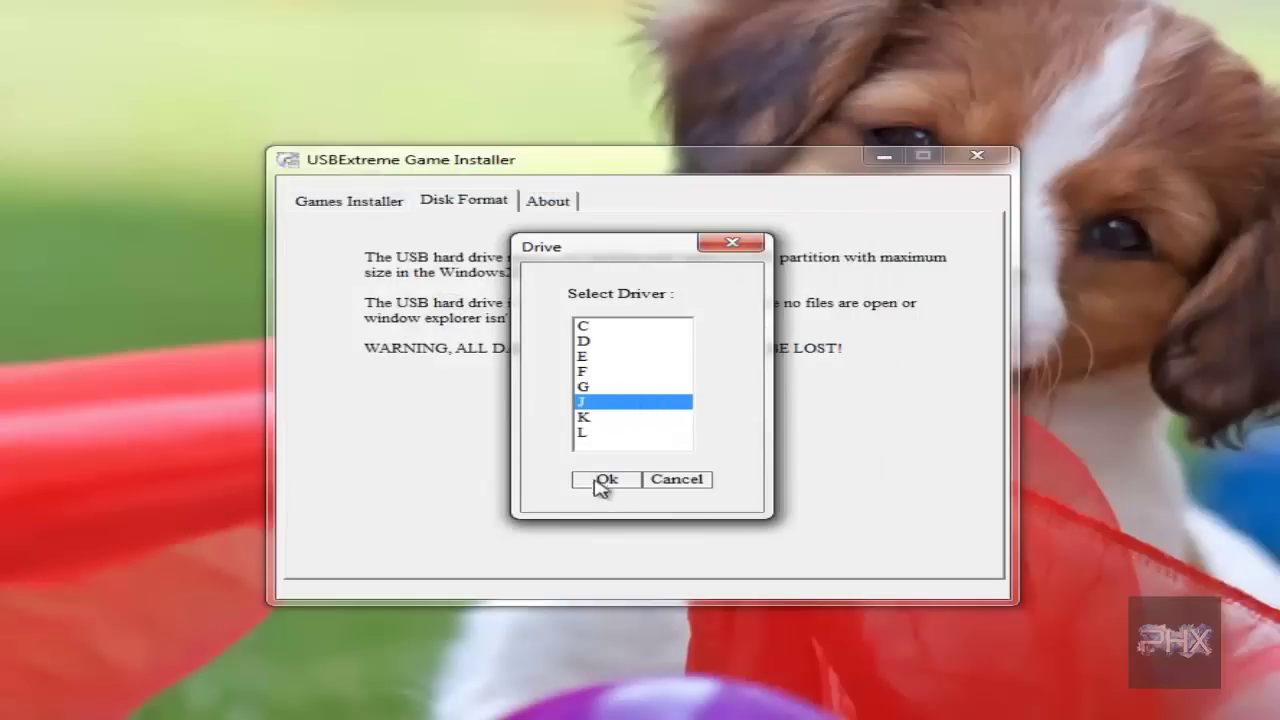
{"action": "left_click_drag", "start_coordinate": [626, 250], "coordinate": [679, 262]}
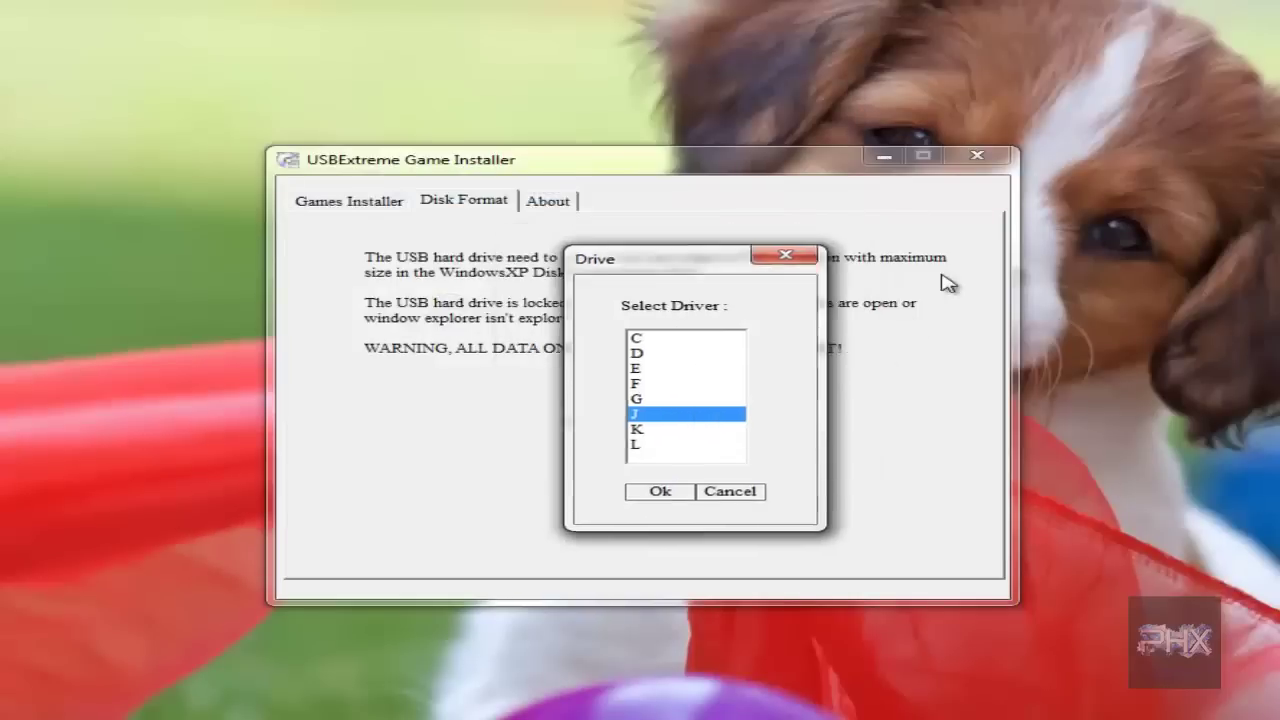
{"action": "left_click", "coordinate": [1052, 507]}
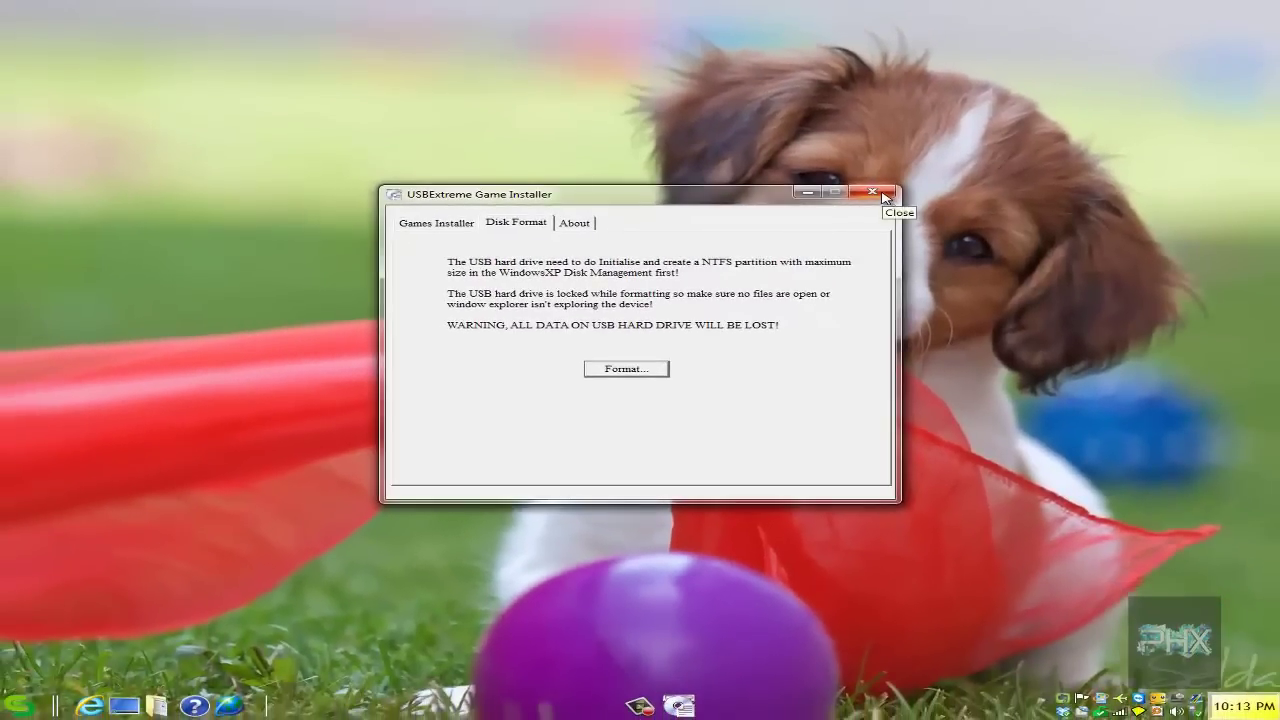
- Close USBExtreme and launch USBUtil v2.00 from an Everything search for 'usbutil'
{"action": "left_click", "coordinate": [873, 192]}
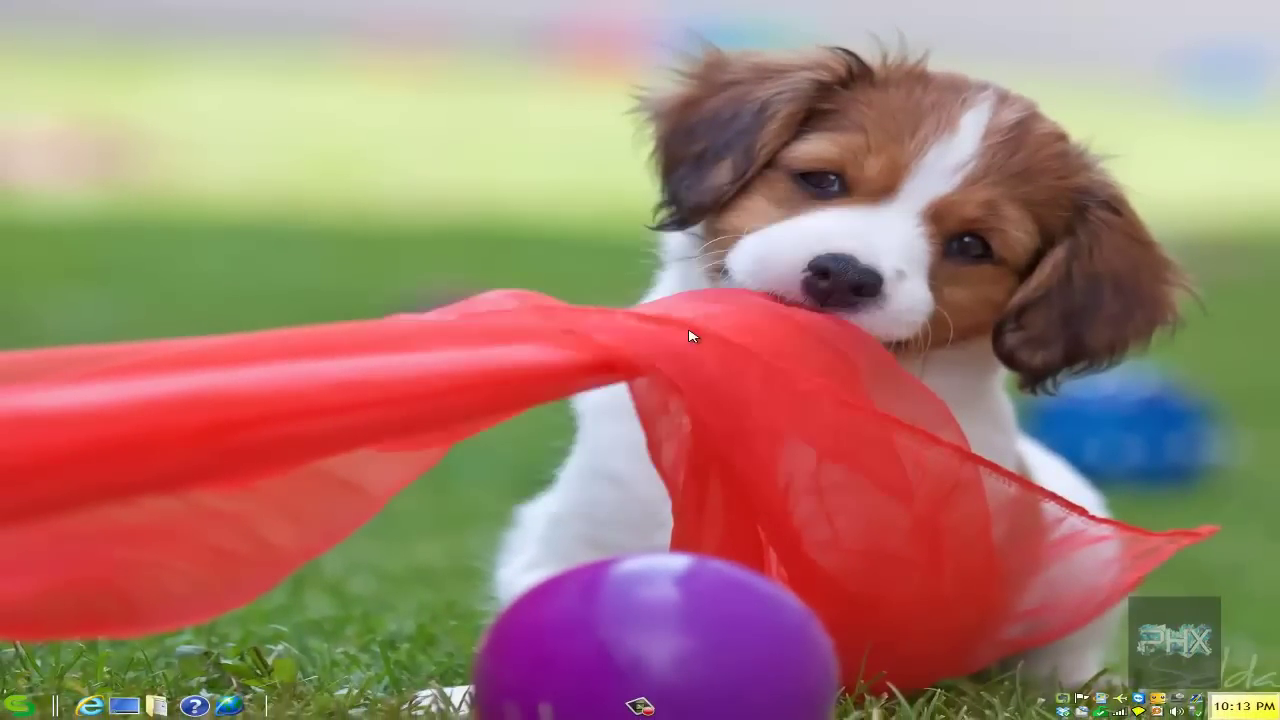
{"action": "type", "text": "usbutil"}
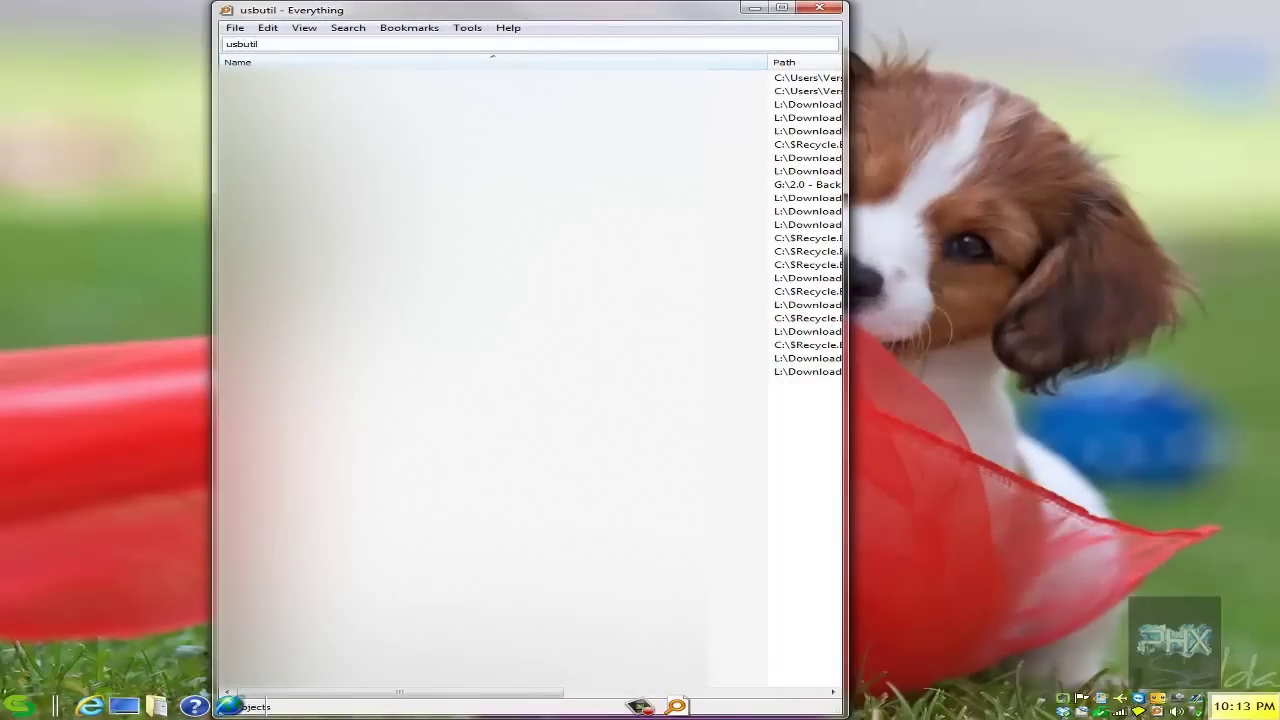
{"action": "double_click", "coordinate": [744, 186]}
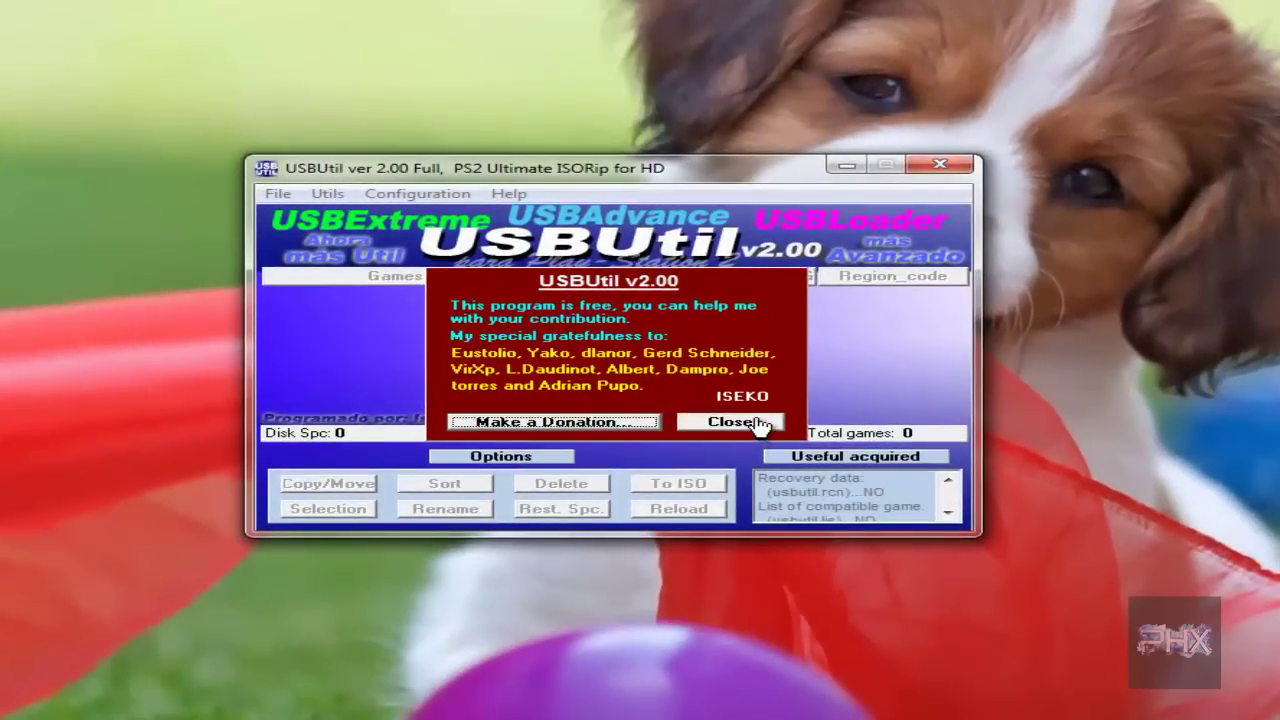
- Load ul.cfg from drive J:\, listing VIRTUAFIGHTER4EVOLUTION and marvel_vs_capcom_2
{"action": "left_click", "coordinate": [757, 423]}
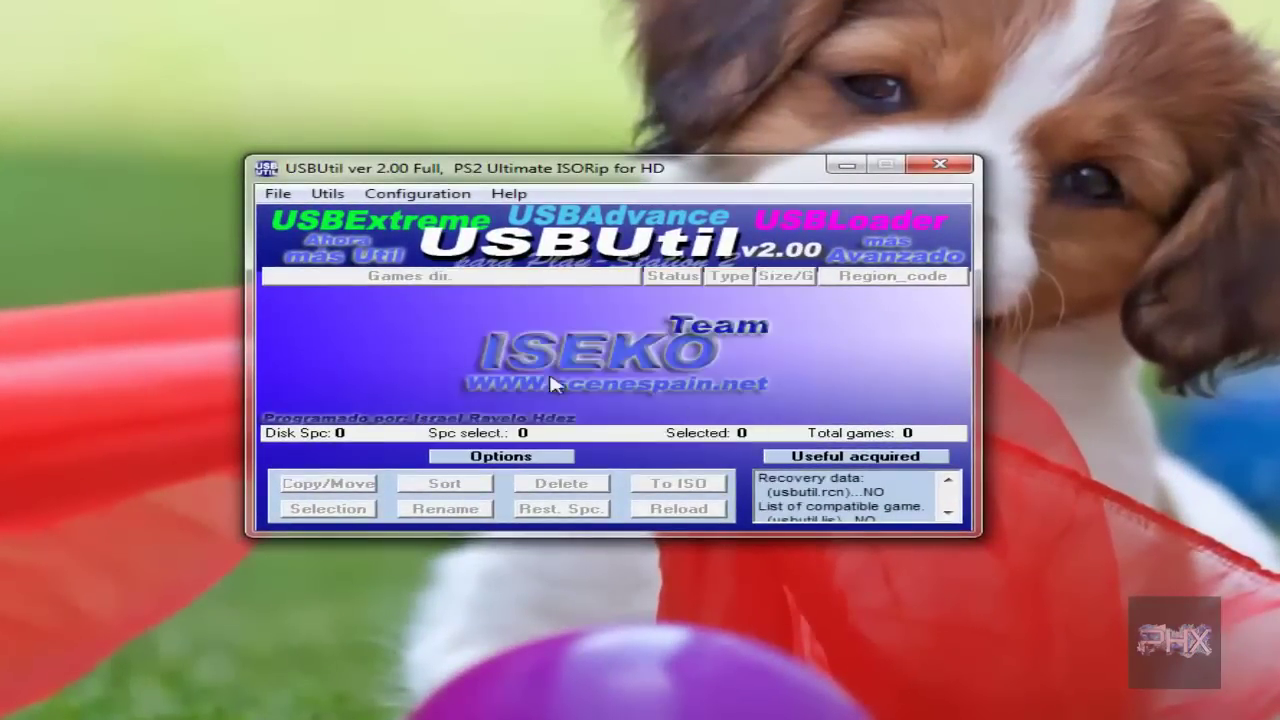
{"action": "left_click", "coordinate": [277, 193]}
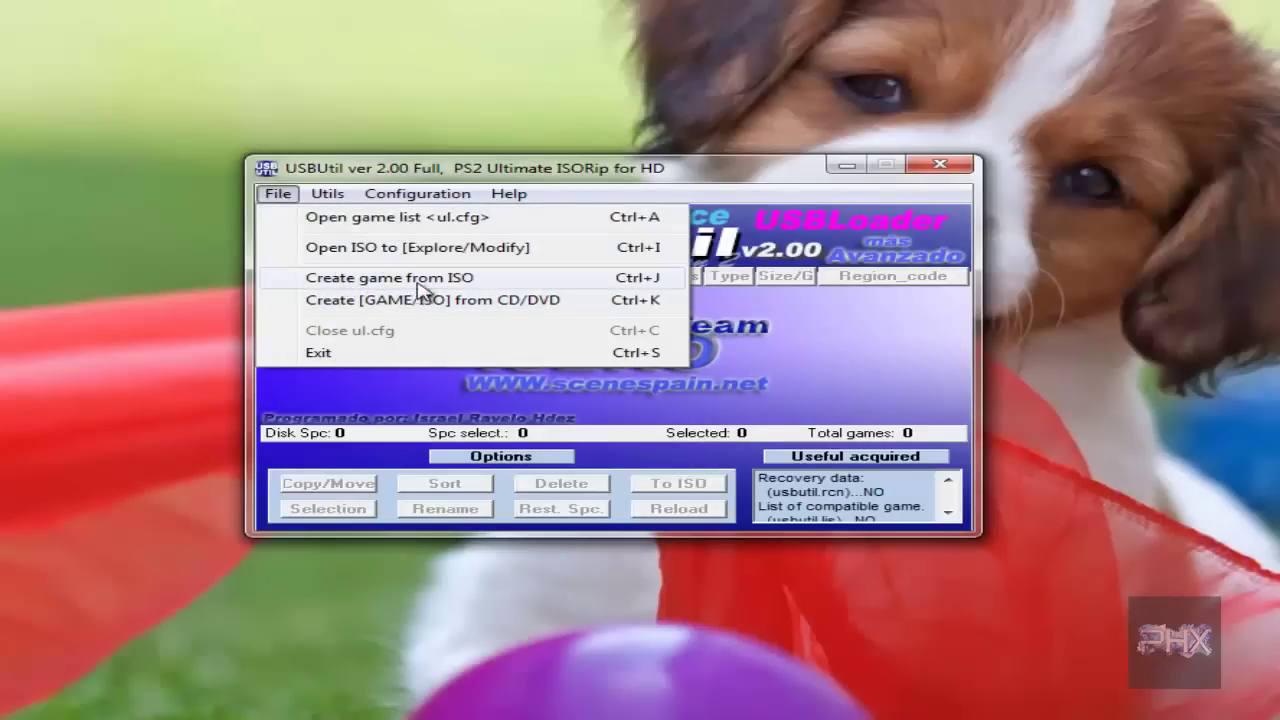
{"action": "left_click", "coordinate": [407, 226]}
{"action": "left_click", "coordinate": [551, 309]}
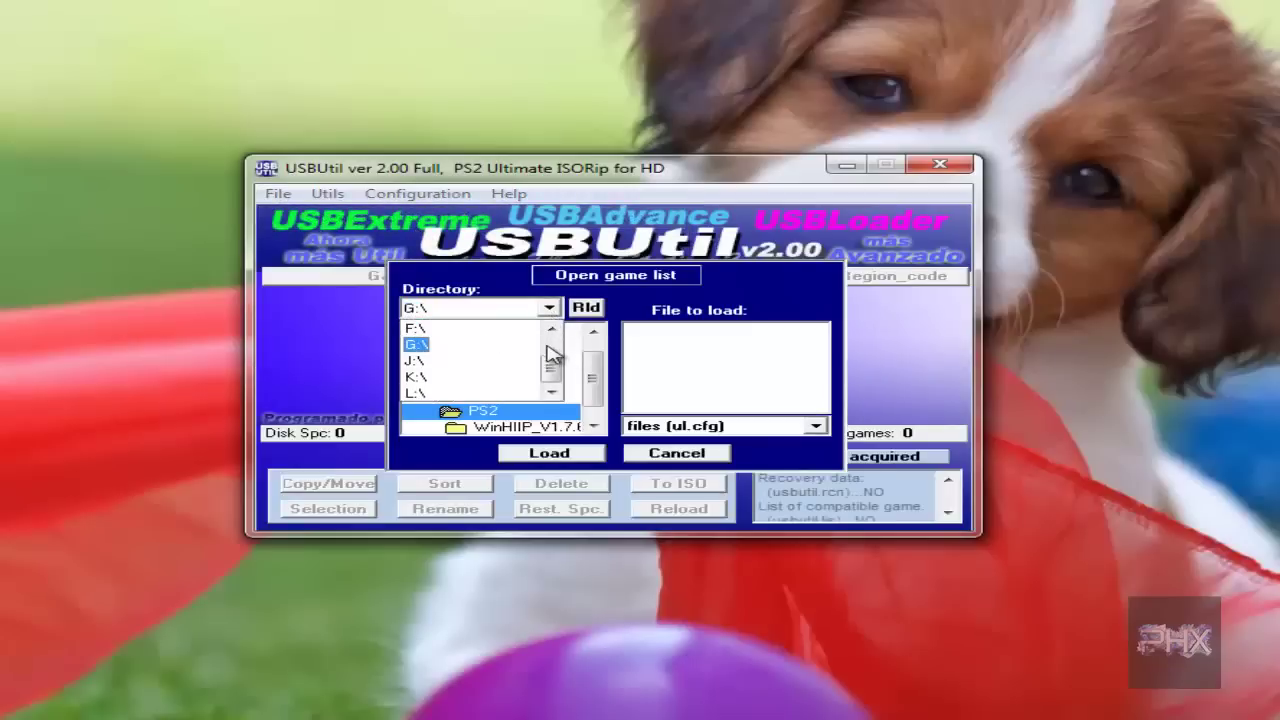
{"action": "left_click", "coordinate": [505, 358]}
{"action": "left_click", "coordinate": [672, 338]}
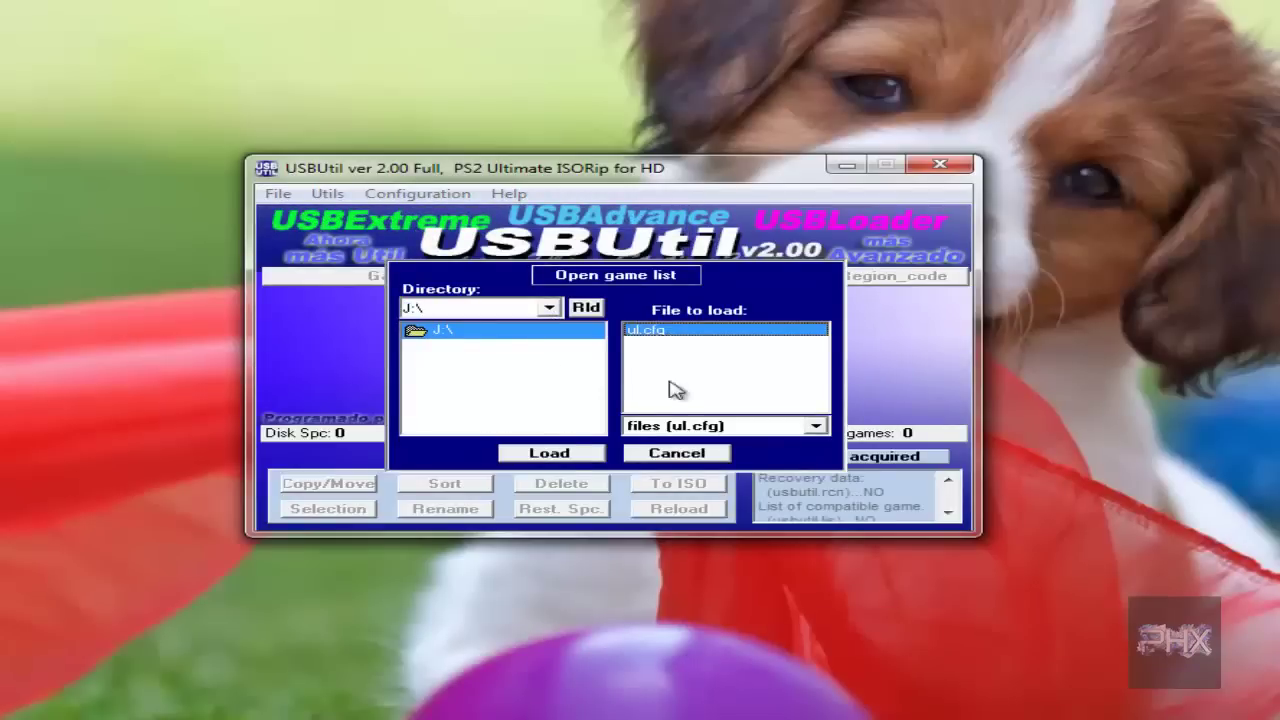
{"action": "left_click", "coordinate": [545, 453]}
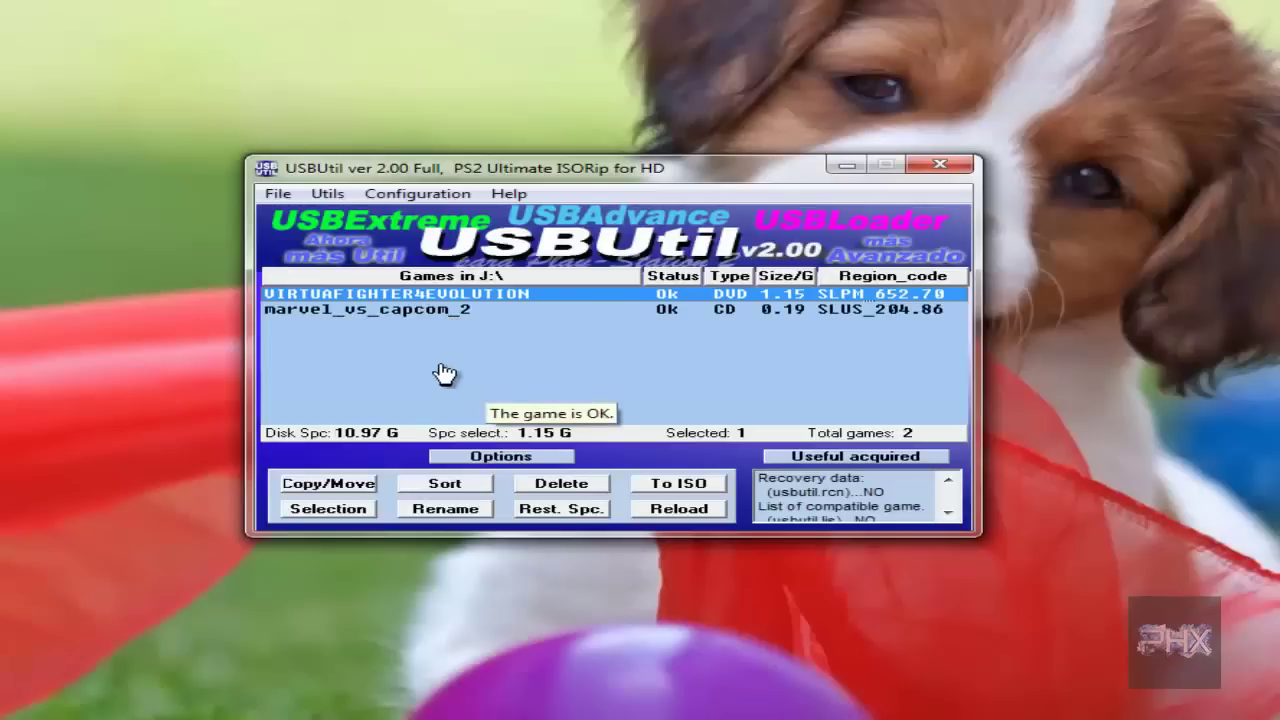
- For Create game from ISO, pick sky_gunner.ISO from K:\3. Consoles\P\PS2 ISOs\DVD
{"action": "left_click", "coordinate": [280, 195]}
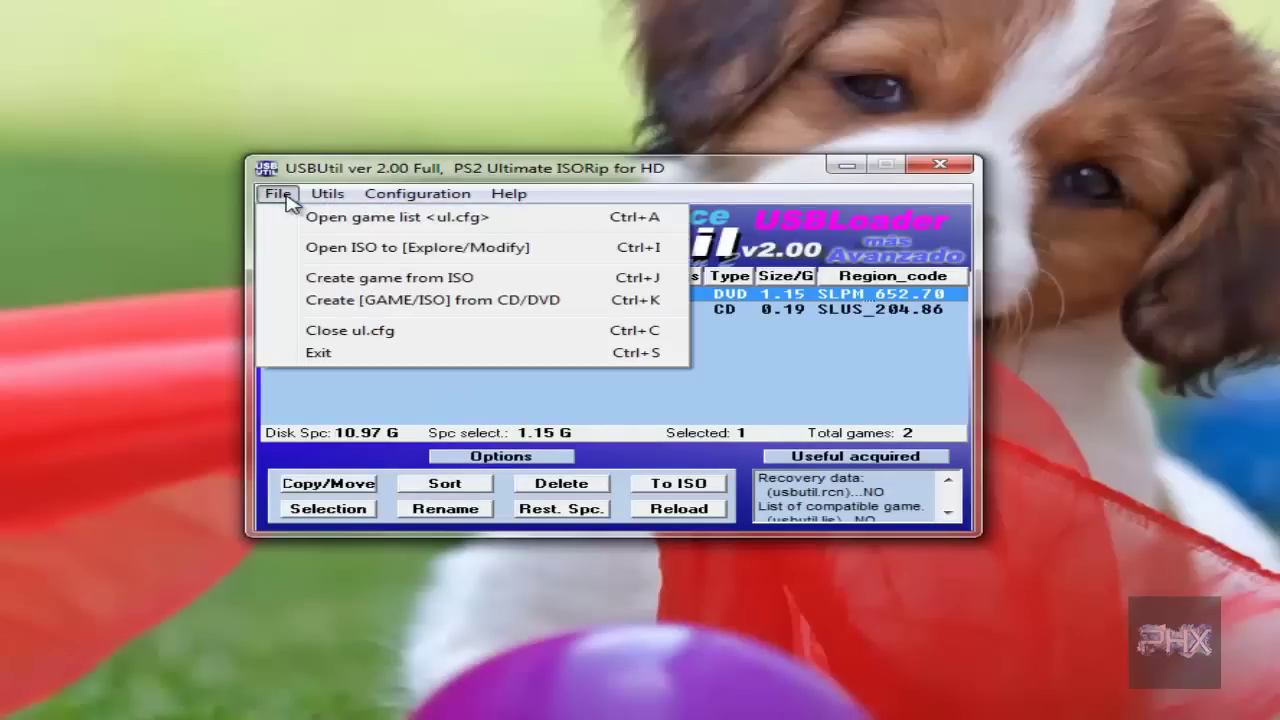
{"action": "left_click", "coordinate": [398, 287]}
{"action": "left_click", "coordinate": [511, 282]}
{"action": "left_click", "coordinate": [468, 352]}
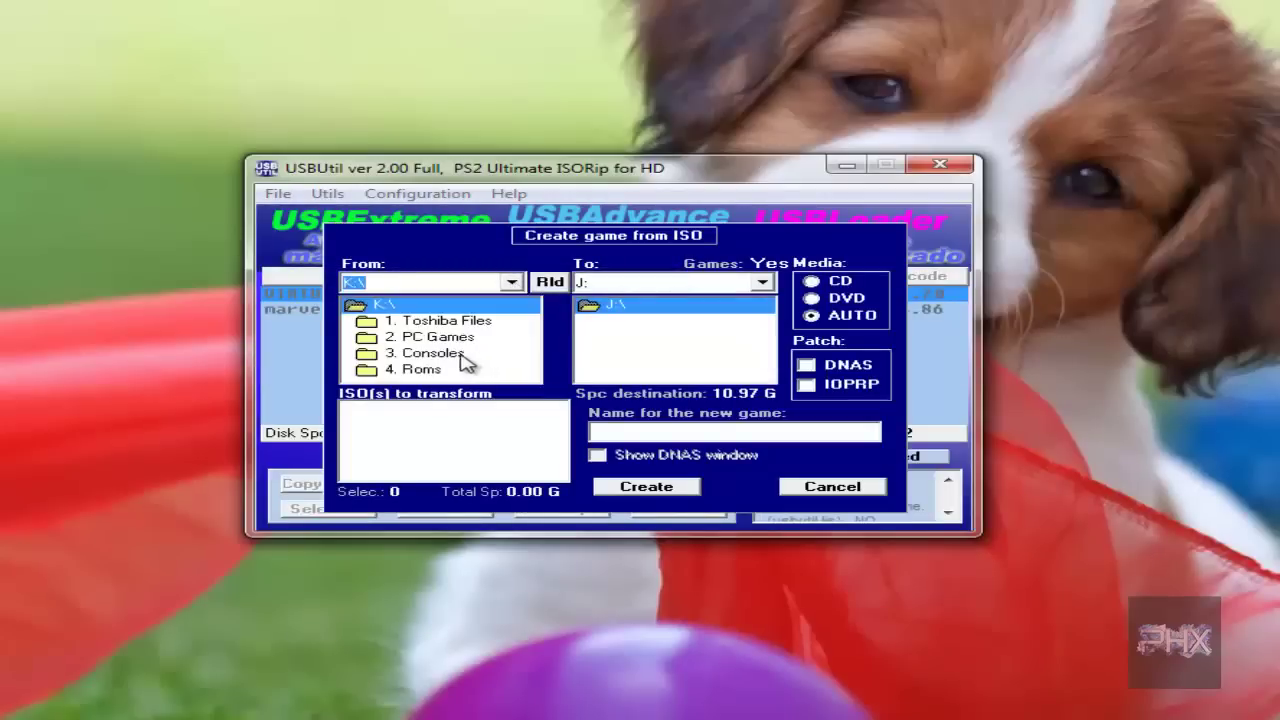
{"action": "double_click", "coordinate": [466, 352]}
{"action": "double_click", "coordinate": [392, 369]}
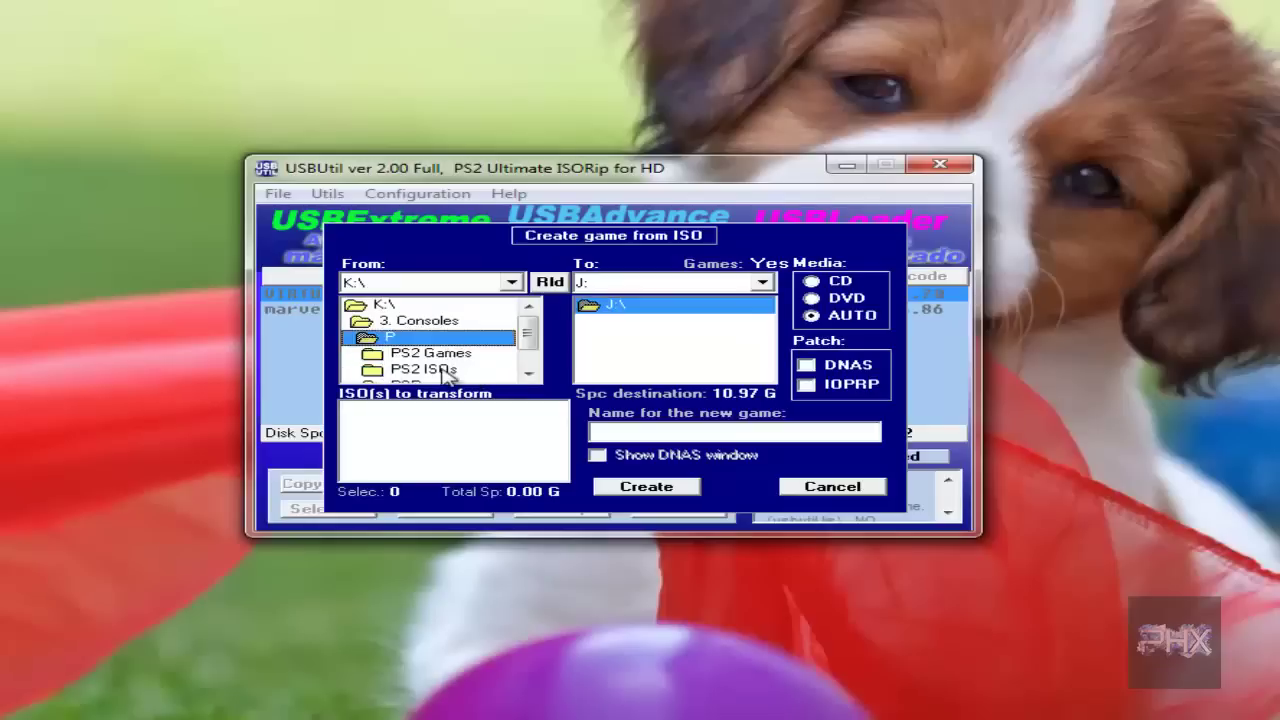
{"action": "double_click", "coordinate": [448, 370]}
{"action": "left_click", "coordinate": [530, 377]}
{"action": "double_click", "coordinate": [415, 369]}
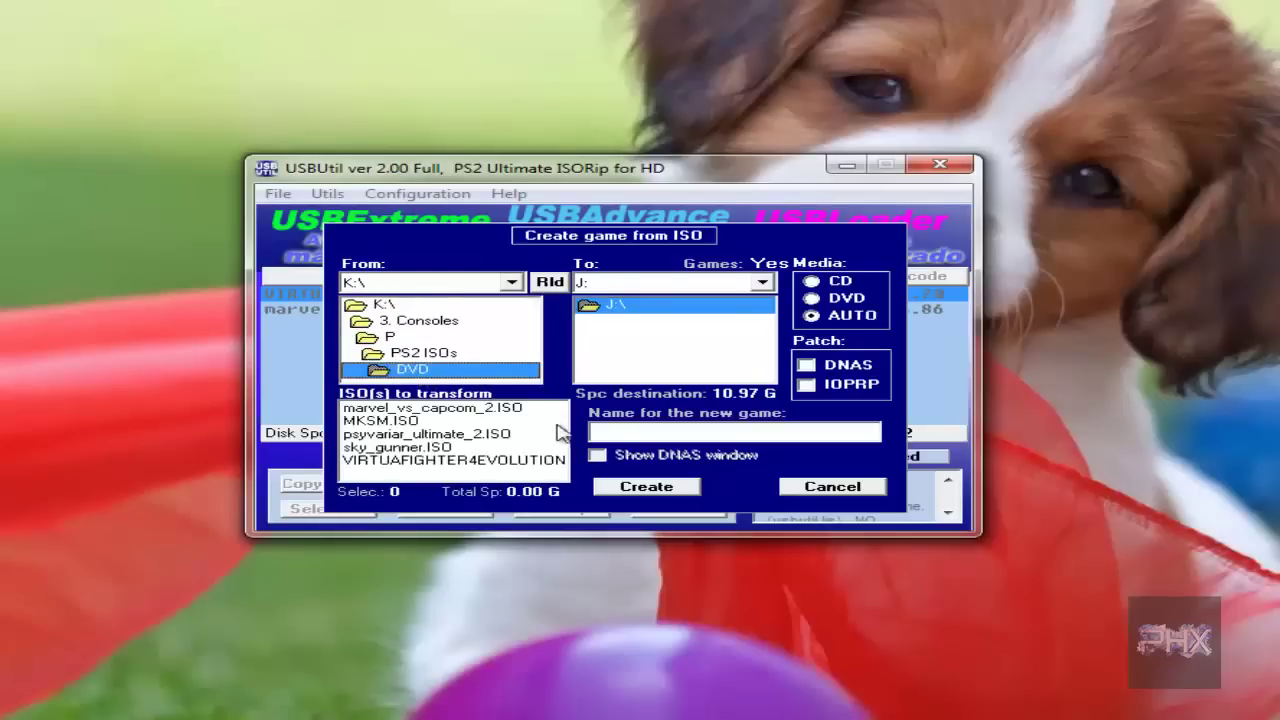
{"action": "left_click", "coordinate": [423, 447]}
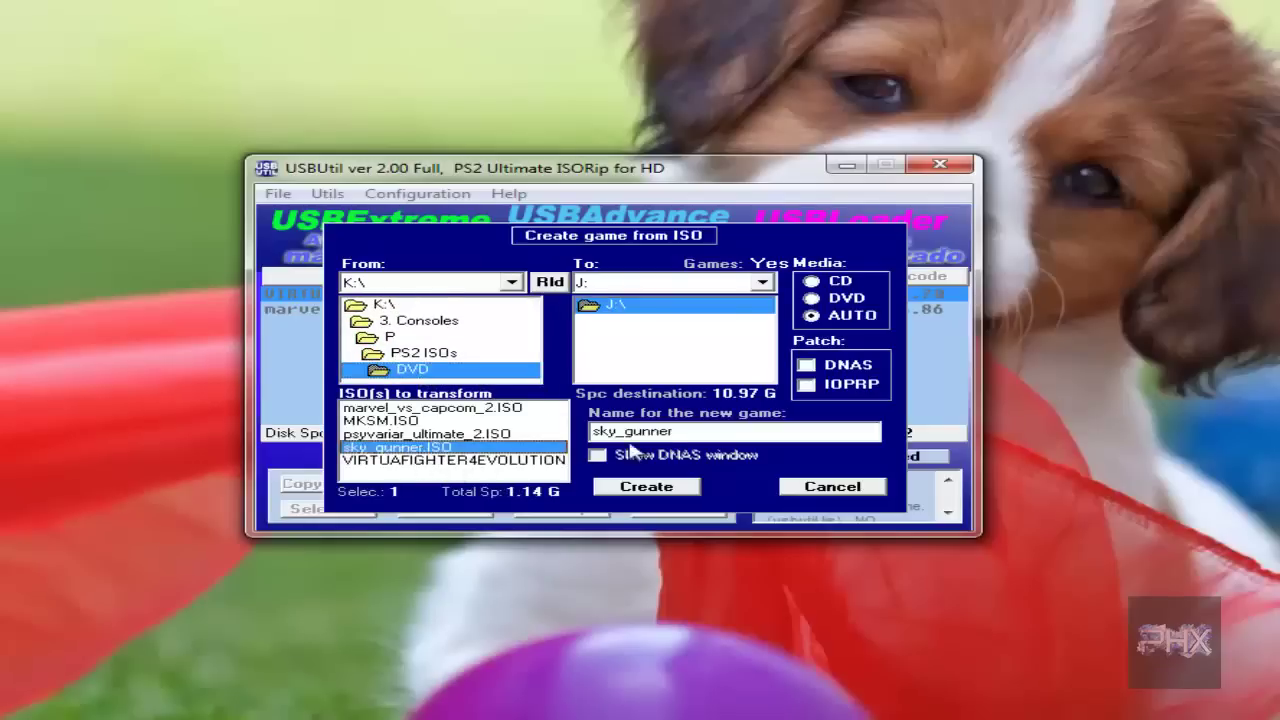
- Set the destination to J:\ and start creating the sky_gunner game
{"action": "left_click", "coordinate": [762, 282]}
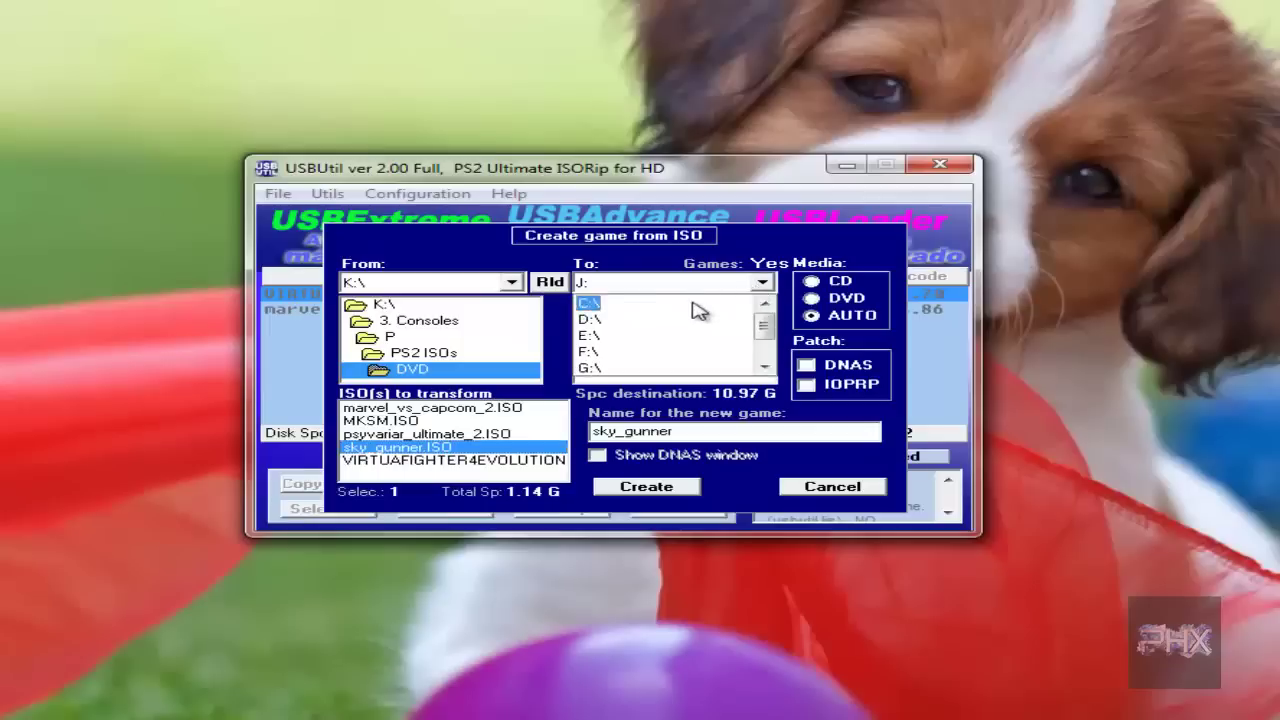
{"action": "left_click", "coordinate": [764, 367]}
{"action": "left_click", "coordinate": [764, 367]}
{"action": "left_click", "coordinate": [665, 358]}
{"action": "left_click", "coordinate": [660, 490]}
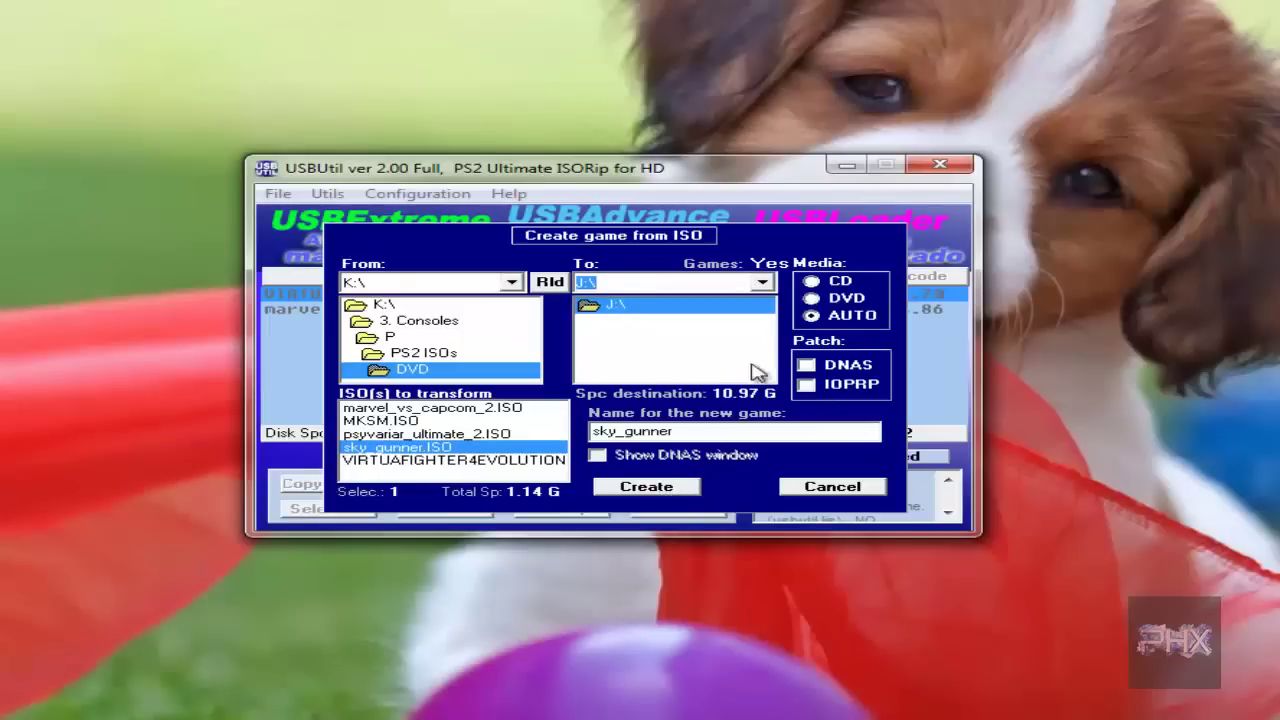
{"action": "left_click", "coordinate": [672, 490]}
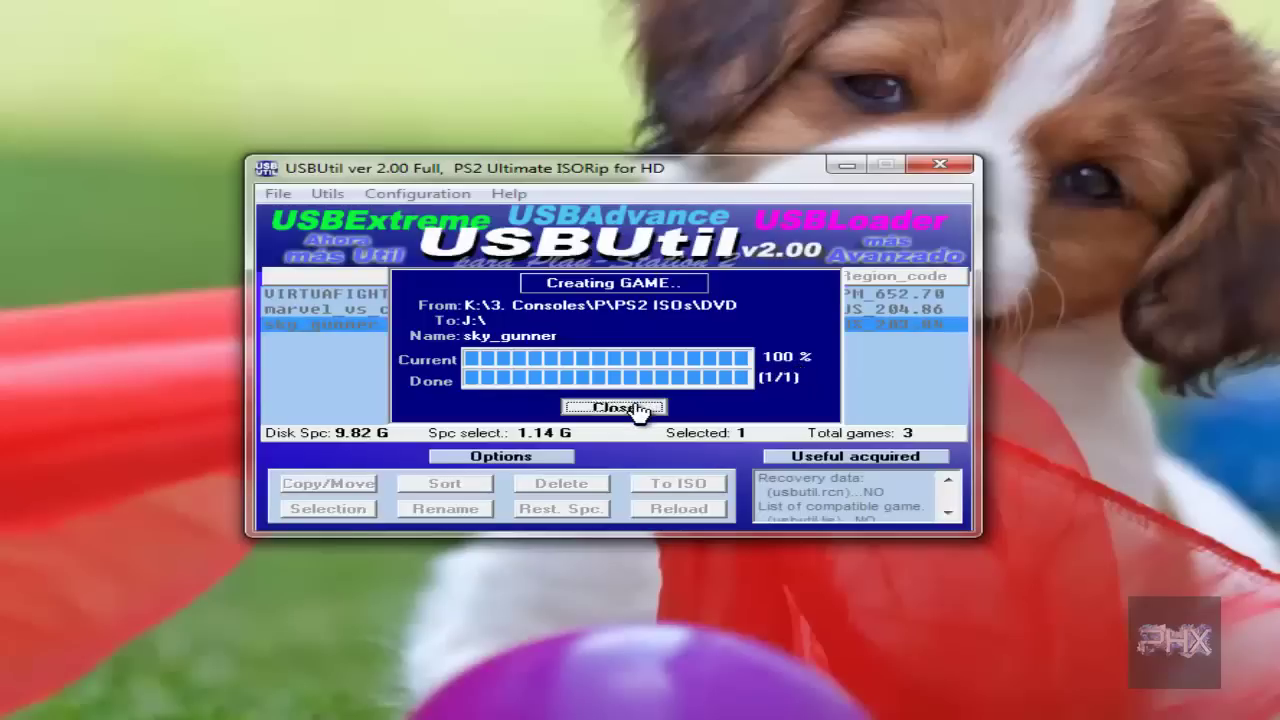
- Close the Creating GAME dialog once sky_gunner reaches 100%
{"action": "left_click", "coordinate": [626, 406]}
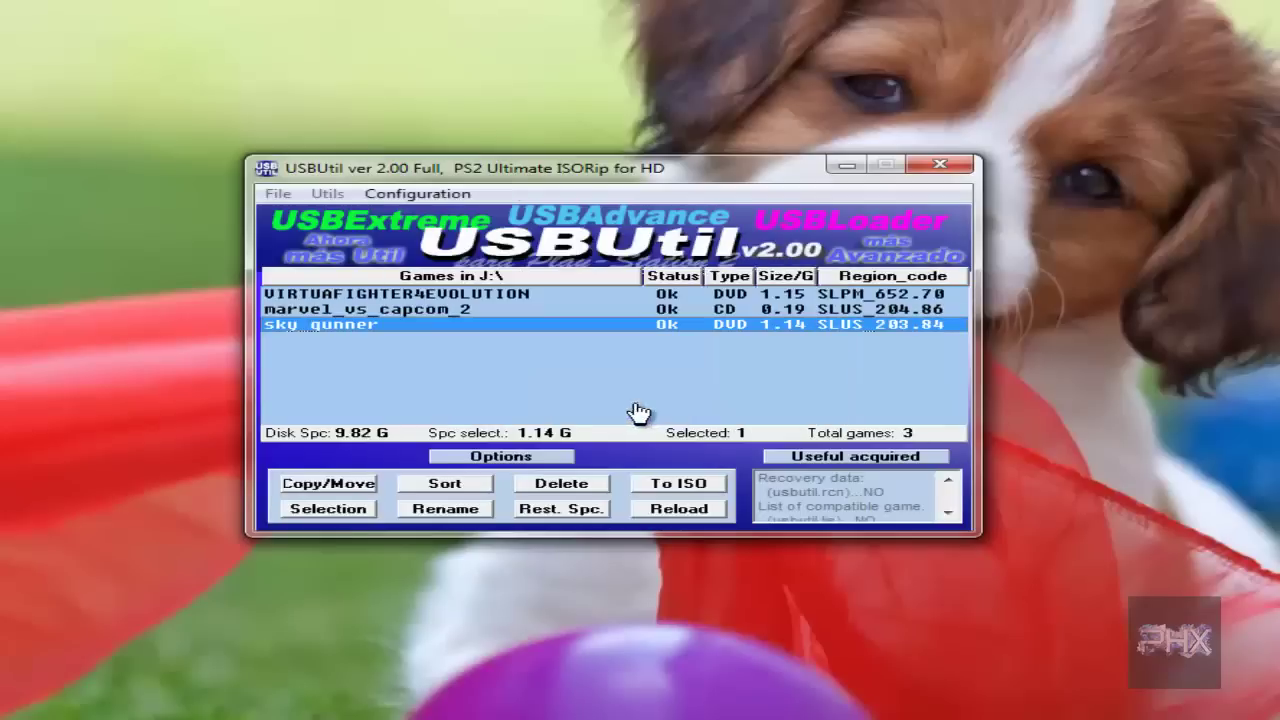
- Rename VIRTUAFIGHTER4EVOLUTION to 'VF 4'
{"action": "left_click", "coordinate": [419, 311]}
{"action": "left_click", "coordinate": [425, 296]}
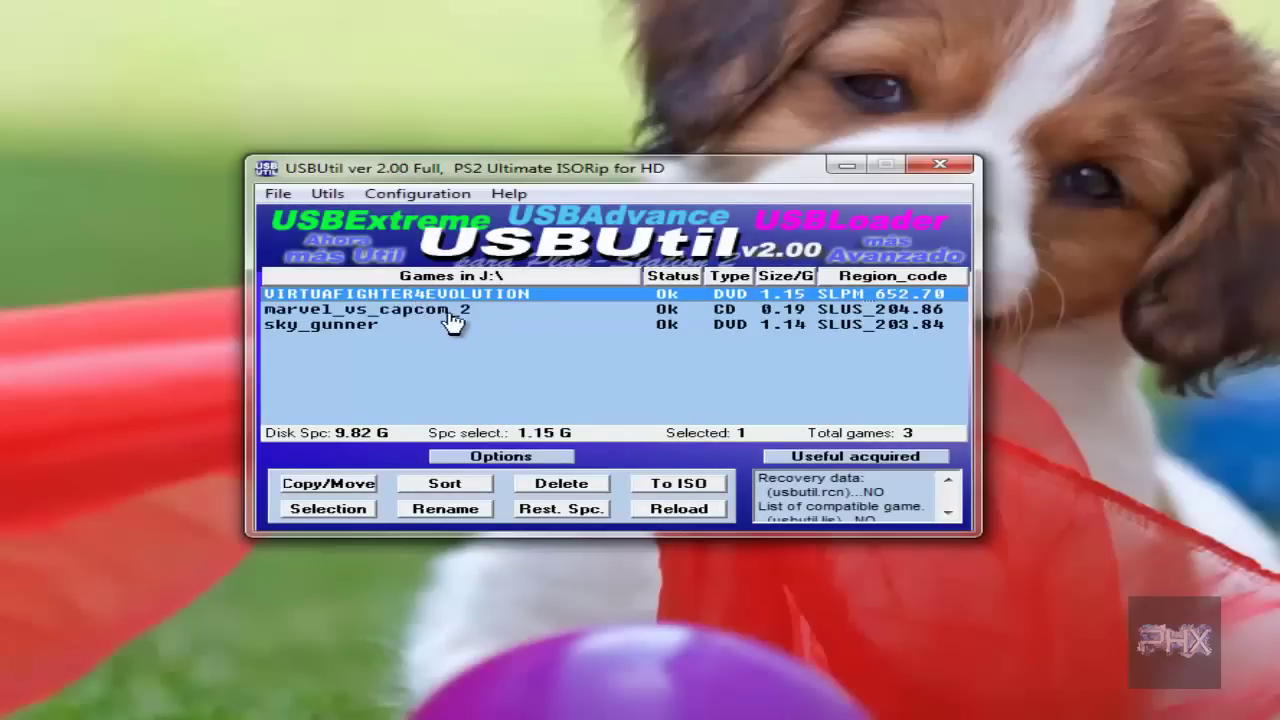
{"action": "left_click", "coordinate": [448, 512]}
{"action": "type", "text": "VF 4"}
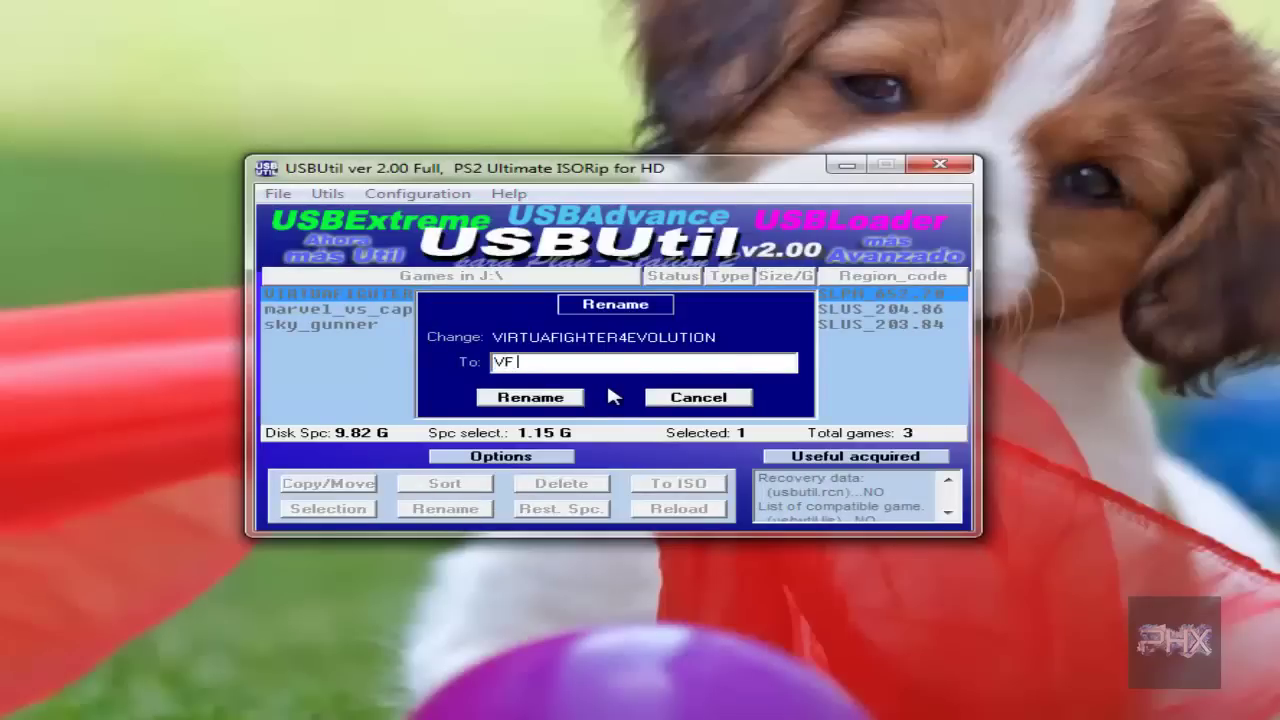
{"action": "left_click", "coordinate": [533, 397]}
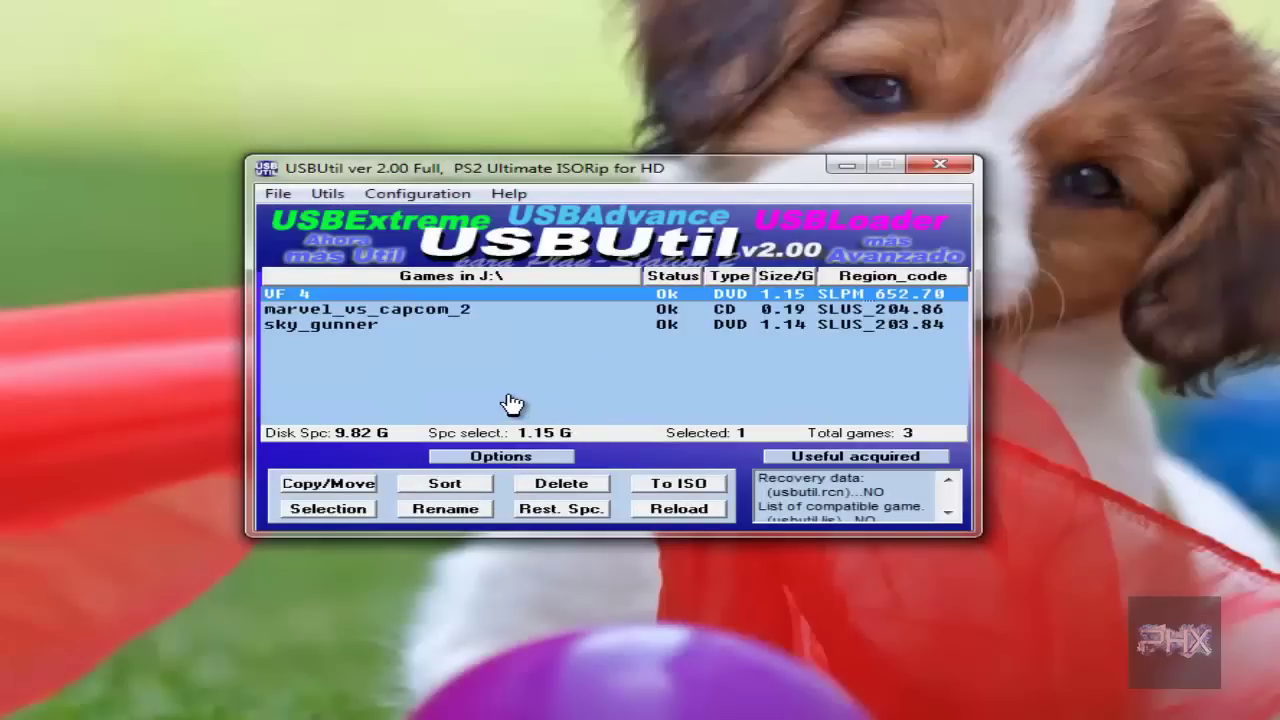
- Rename marvel_vs_capcom_2 to 'Marvel VS Capcom 2'
{"action": "left_click", "coordinate": [433, 311]}
{"action": "left_click", "coordinate": [432, 510]}
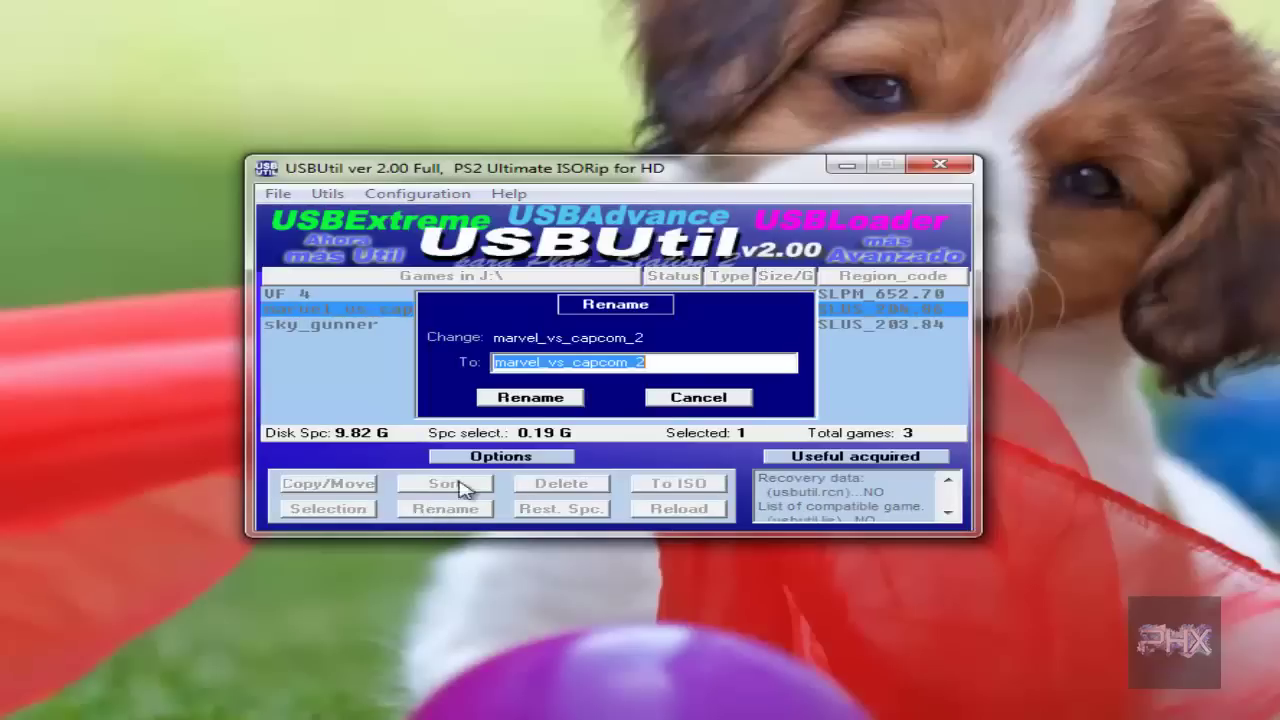
{"action": "type", "text": "Marve"}
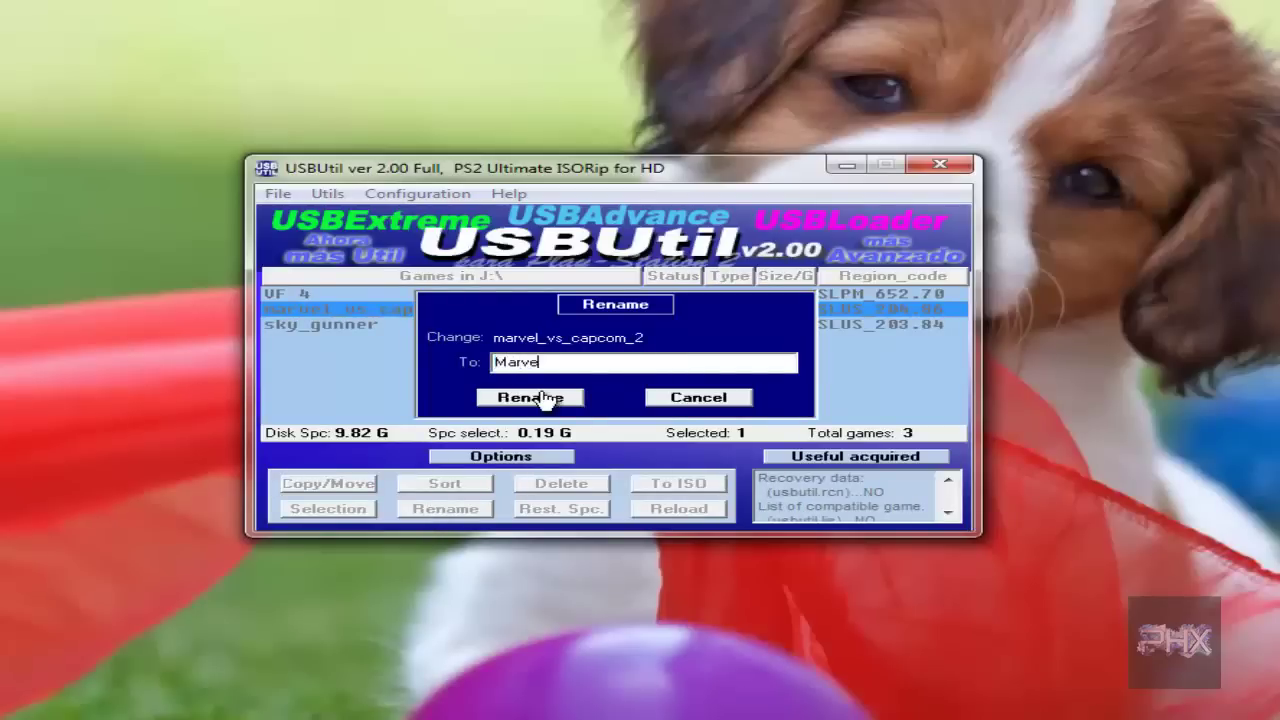
{"action": "type", "text": "l VS Capcom 2"}
{"action": "left_click", "coordinate": [530, 398]}
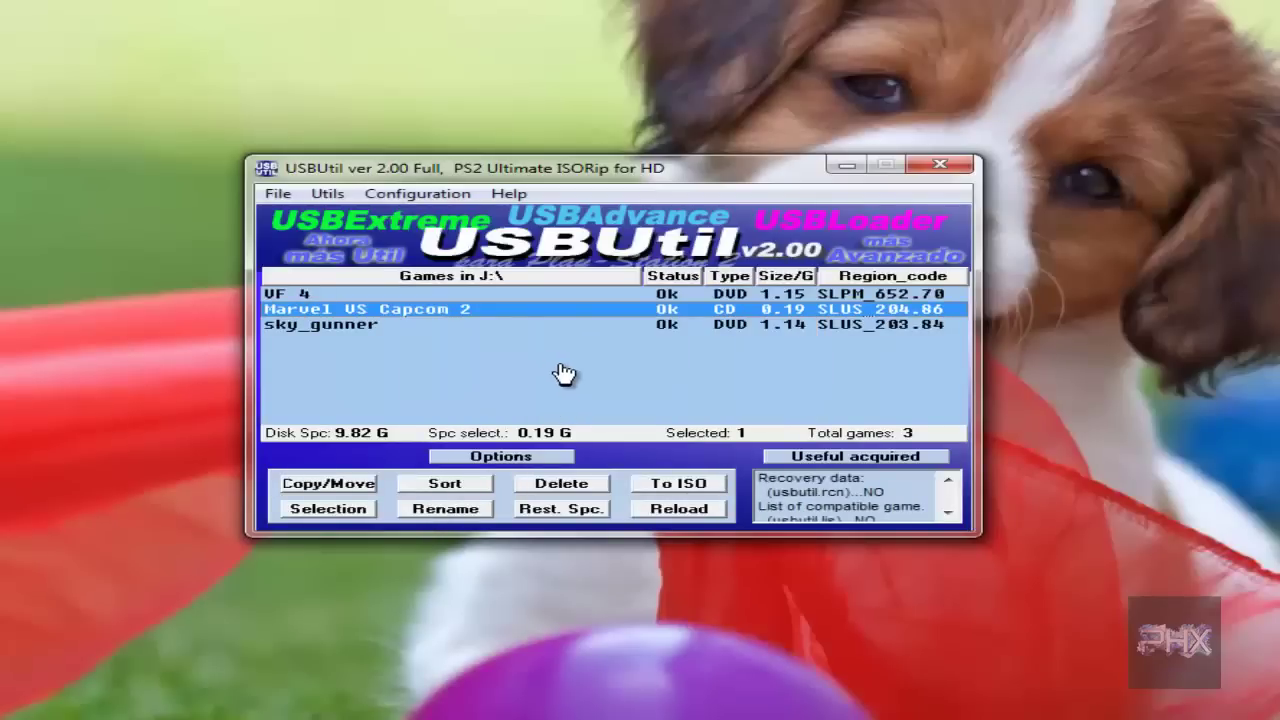
- Close ul.cfg and reload it from J:\, showing VF 4, Marvel VS Capcom 2 and sky_gunner
{"action": "left_click", "coordinate": [278, 193]}
{"action": "left_click", "coordinate": [386, 334]}
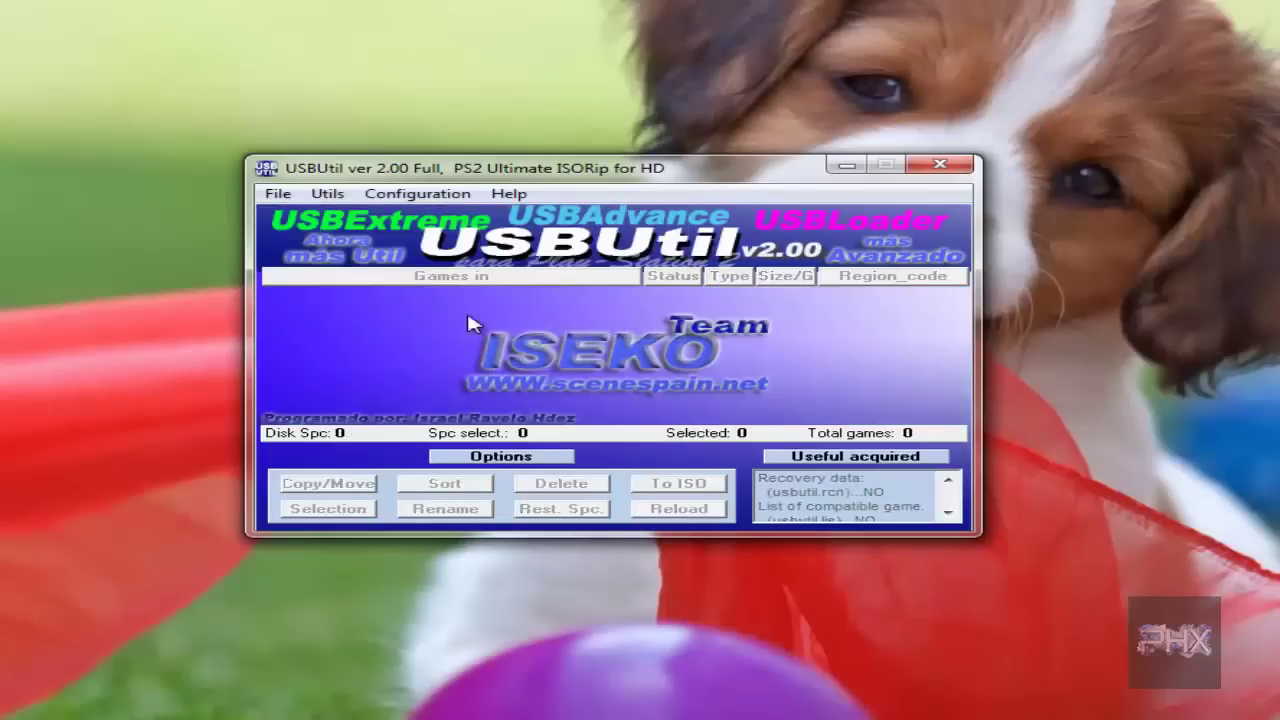
{"action": "left_click", "coordinate": [280, 196]}
{"action": "left_click", "coordinate": [305, 216]}
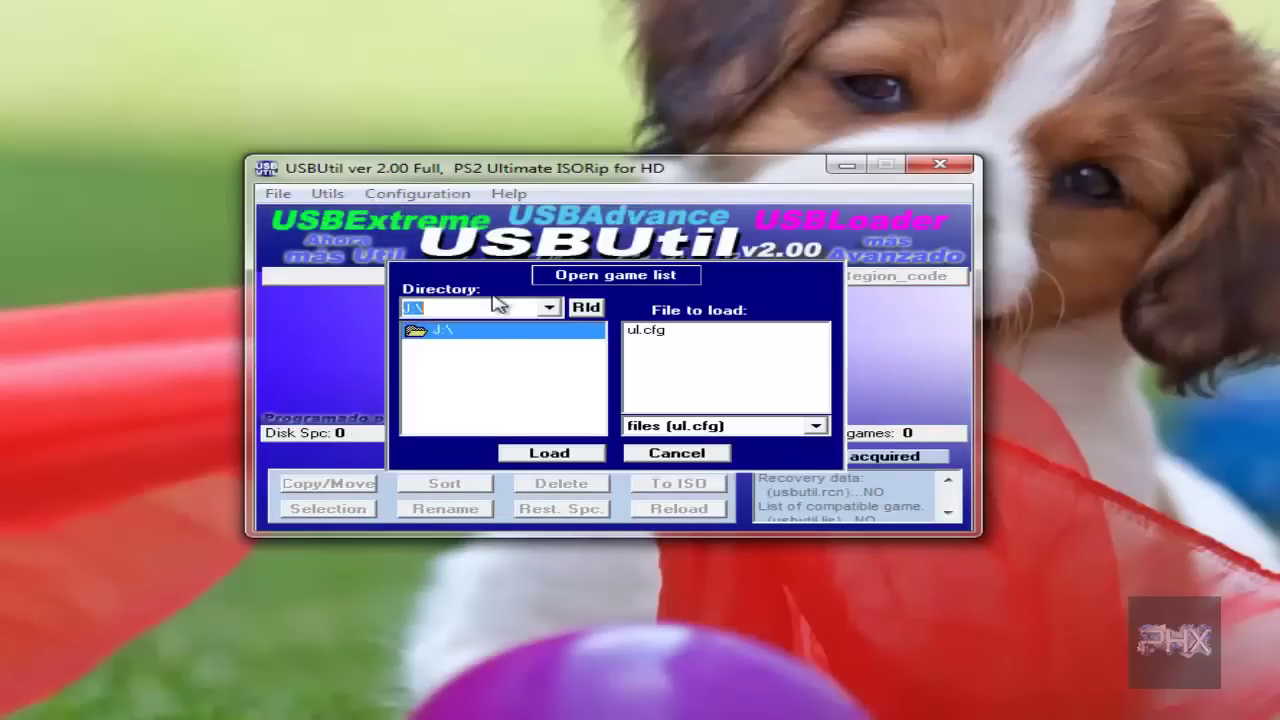
{"action": "left_click", "coordinate": [655, 332]}
{"action": "left_click", "coordinate": [571, 453]}
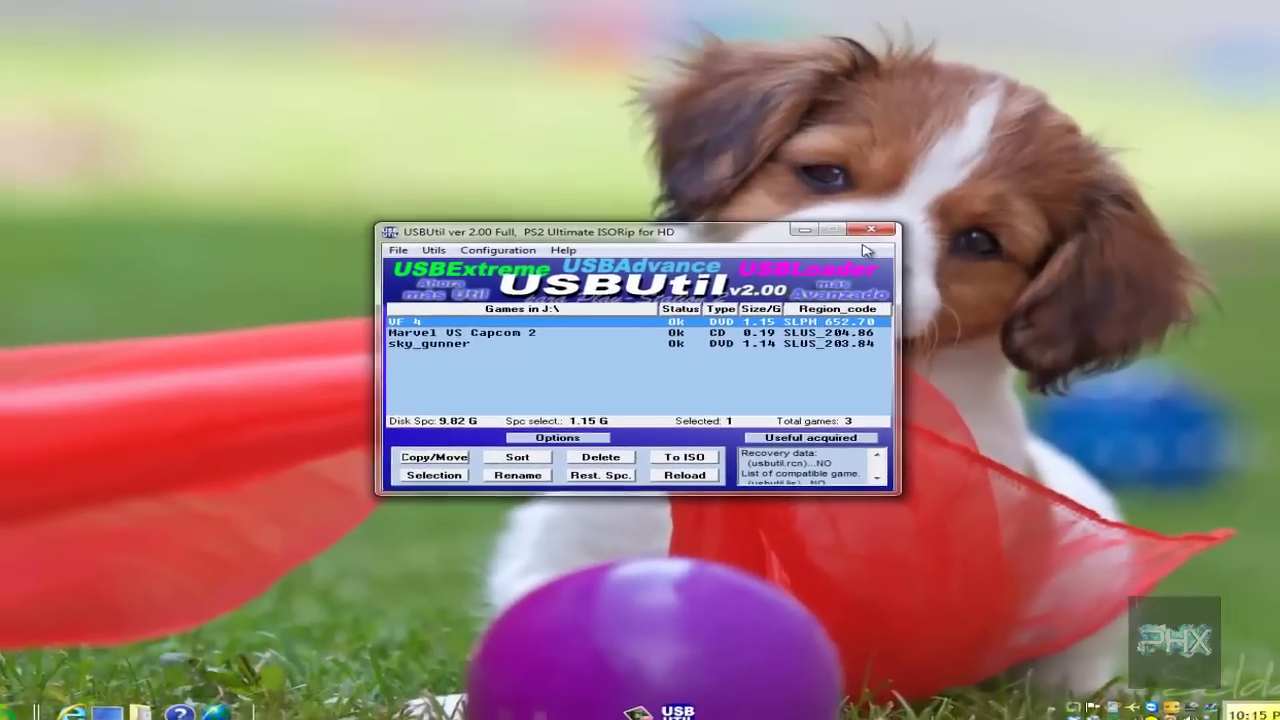
- Close the USBUtil window so only the empty desktop remains
{"action": "left_click", "coordinate": [870, 231]}
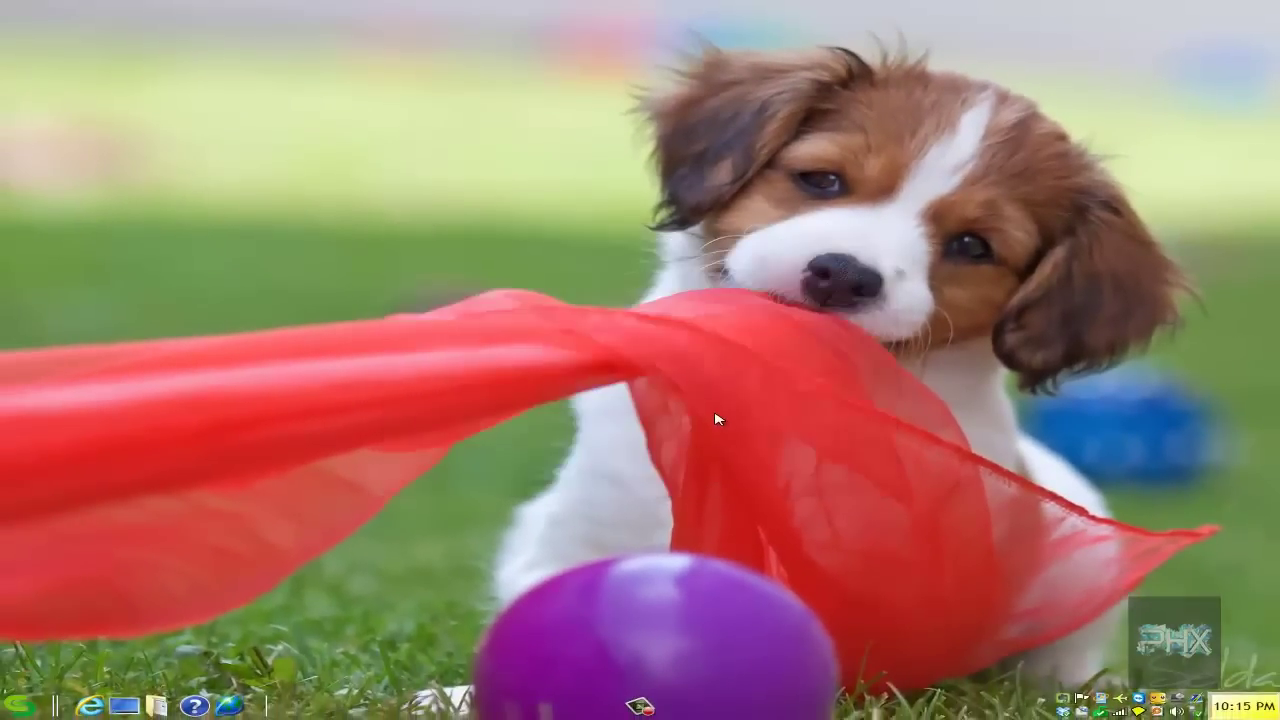